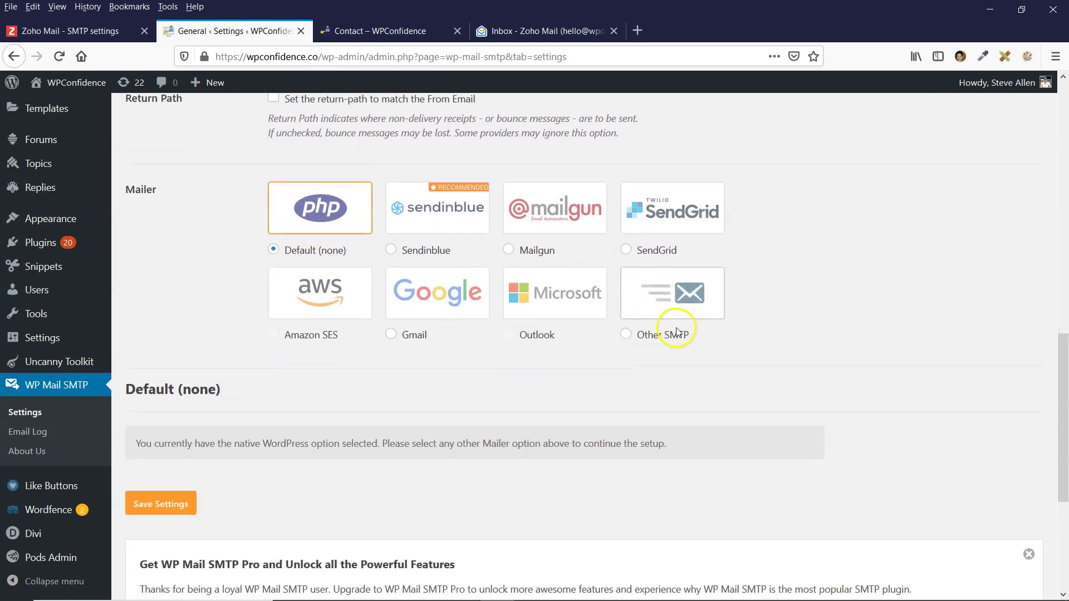
- Choose the Other SMTP mailer and copy smtp.zoho.eu from Zoho's help page as the host
{"action": "left_click", "coordinate": [676, 314]}
{"action": "scroll", "coordinate": [205, 266], "scroll_direction": "down", "scroll_amount": 5}
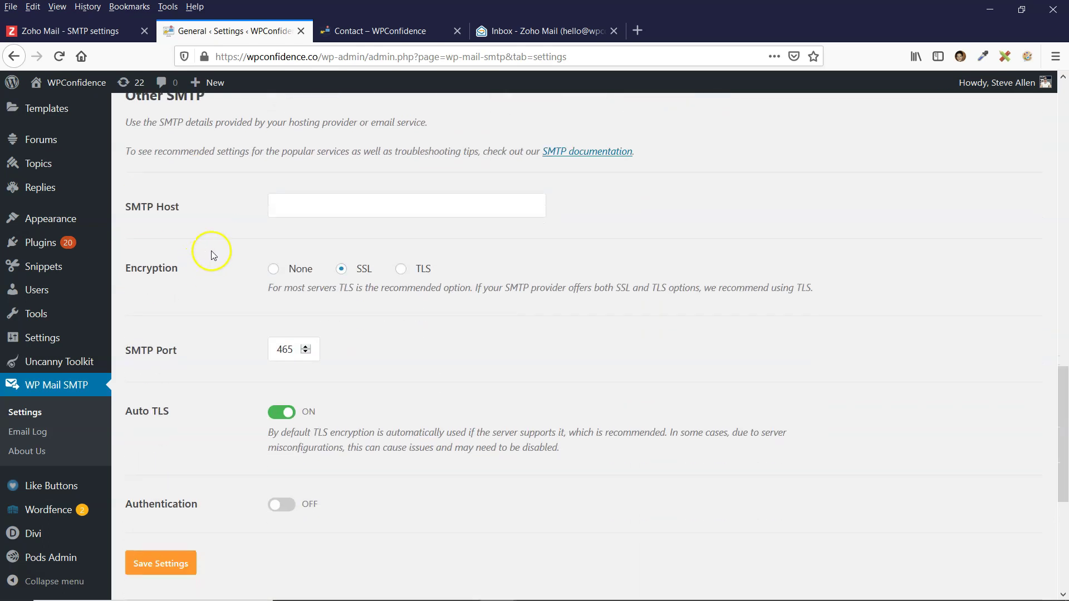
{"action": "key", "text": "ctrl+shift+Tab"}
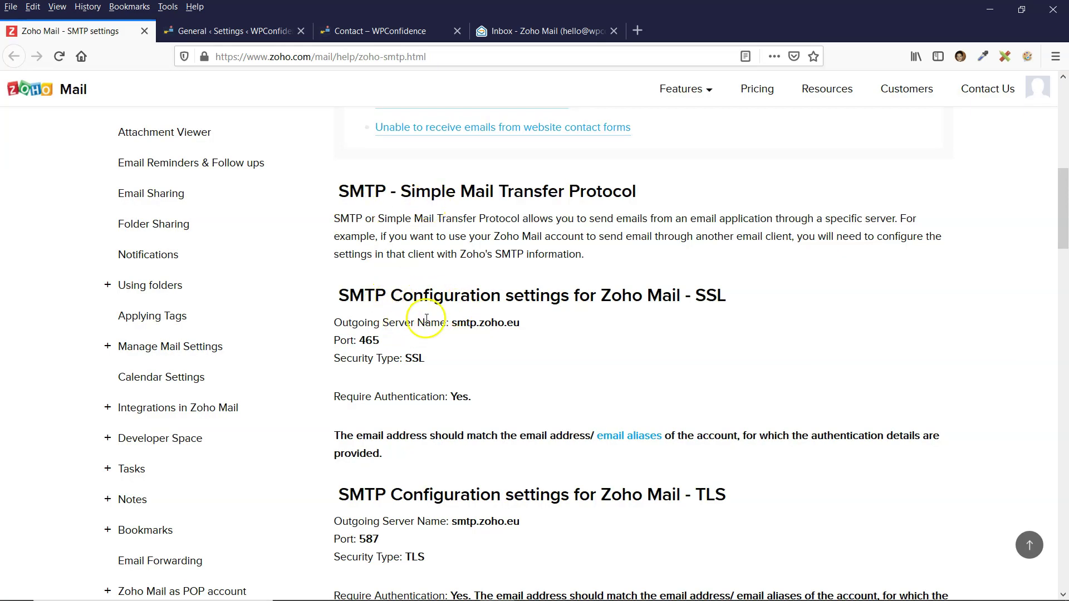
{"action": "left_click_drag", "start_coordinate": [451, 323], "coordinate": [515, 322]}
{"action": "key", "text": "ctrl+c"}
{"action": "key", "text": "ctrl+Tab"}
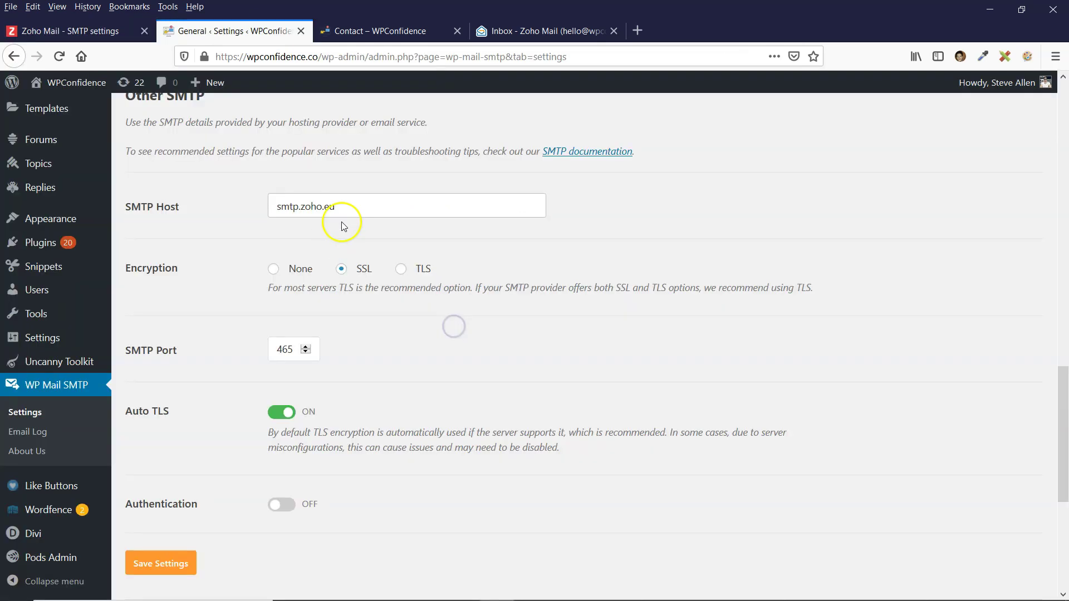
- Set TLS encryption on port 587 and turn SMTP authentication on
{"action": "left_click", "coordinate": [419, 271]}
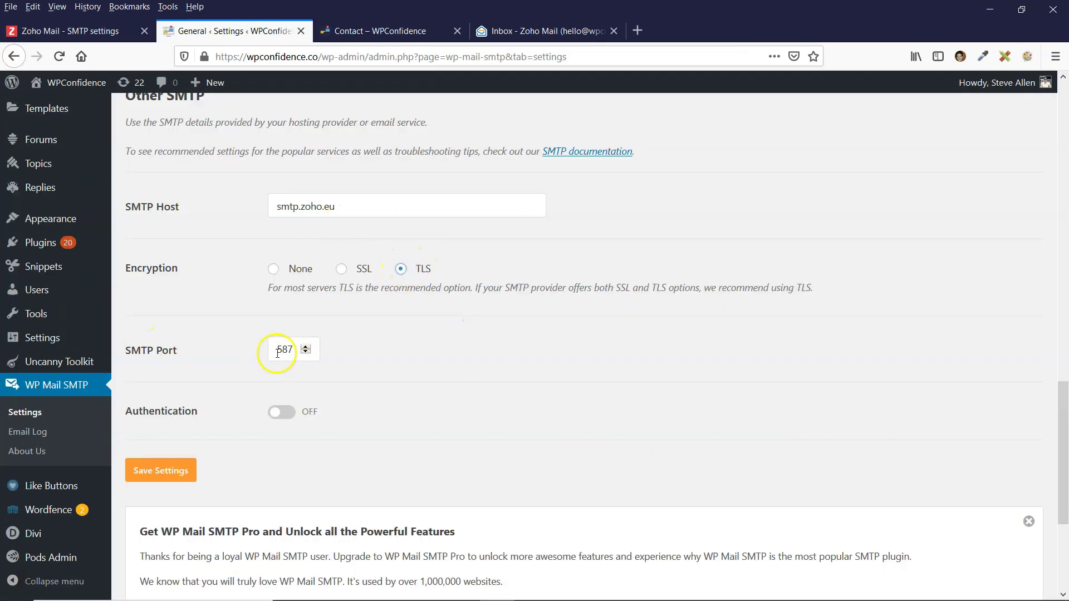
{"action": "key", "text": "ctrl+shift+Tab"}
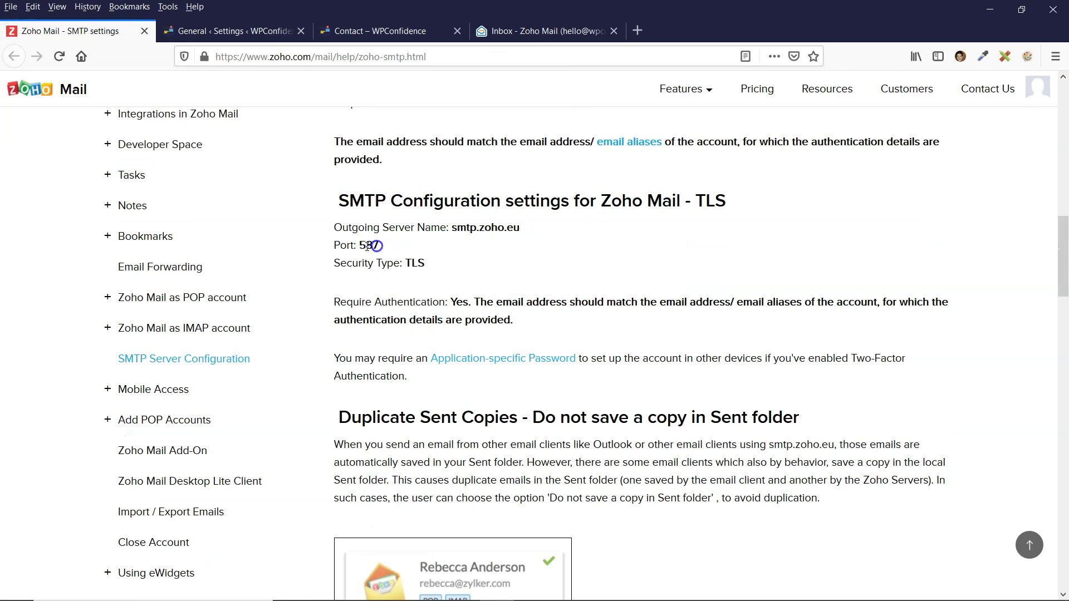
{"action": "key", "text": "ctrl+Tab"}
{"action": "left_click", "coordinate": [282, 412]}
{"action": "scroll", "coordinate": [208, 375], "scroll_direction": "down", "scroll_amount": 4}
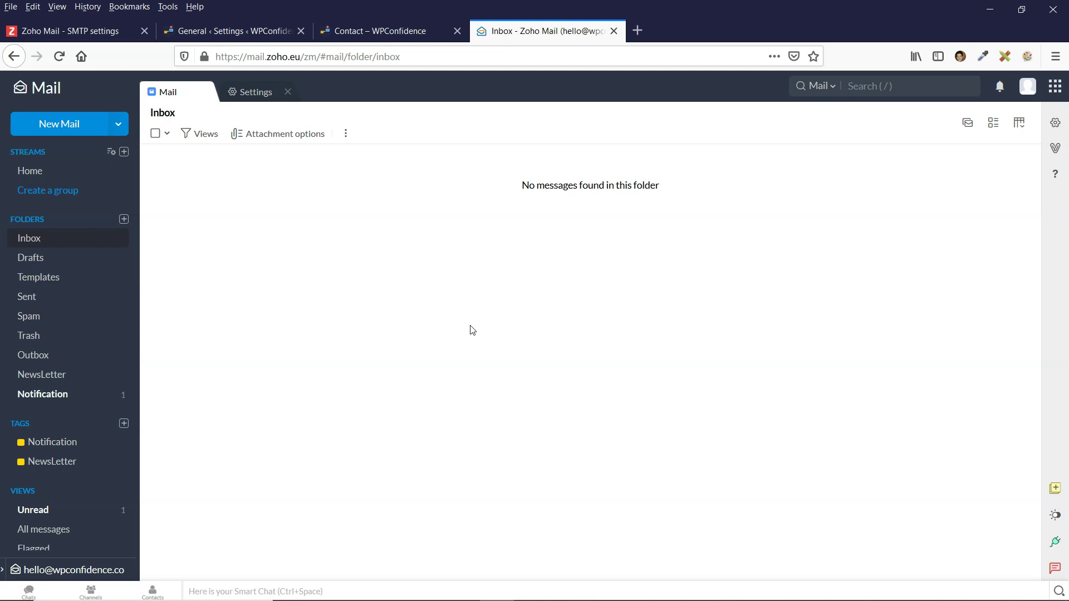
- Check the Zoho Mail Inbox folder, which still shows no messages
{"action": "left_click", "coordinate": [348, 243]}
- Inspect the Contact page's First and Last name fields, then go back to WP Mail SMTP settings
{"action": "left_click", "coordinate": [389, 28]}
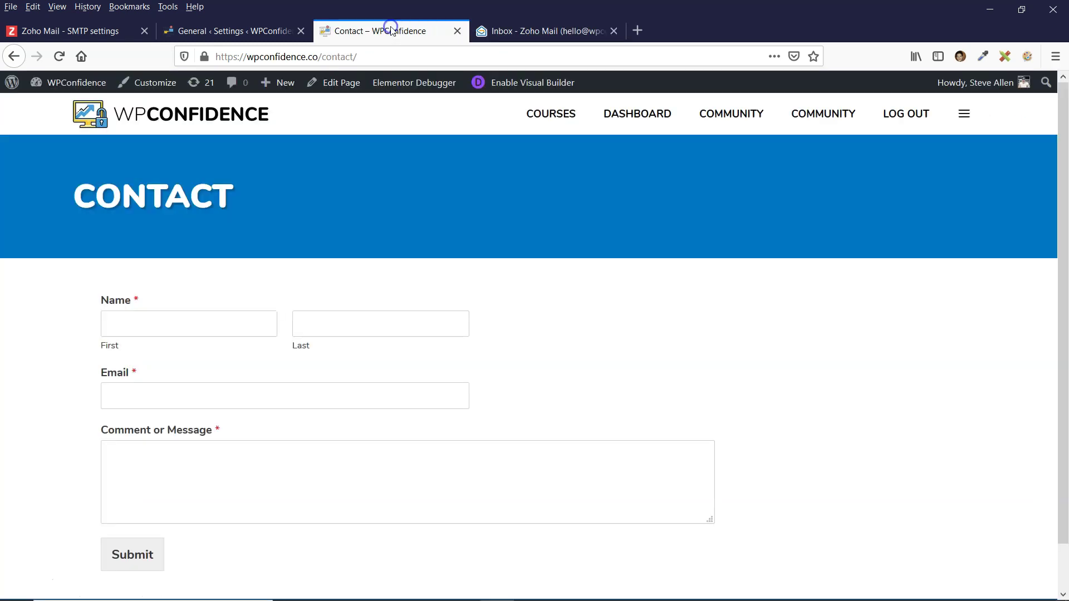
{"action": "left_click_drag", "start_coordinate": [78, 193], "coordinate": [238, 195]}
{"action": "left_click", "coordinate": [356, 224]}
{"action": "scroll", "coordinate": [196, 274], "scroll_direction": "down", "scroll_amount": 1}
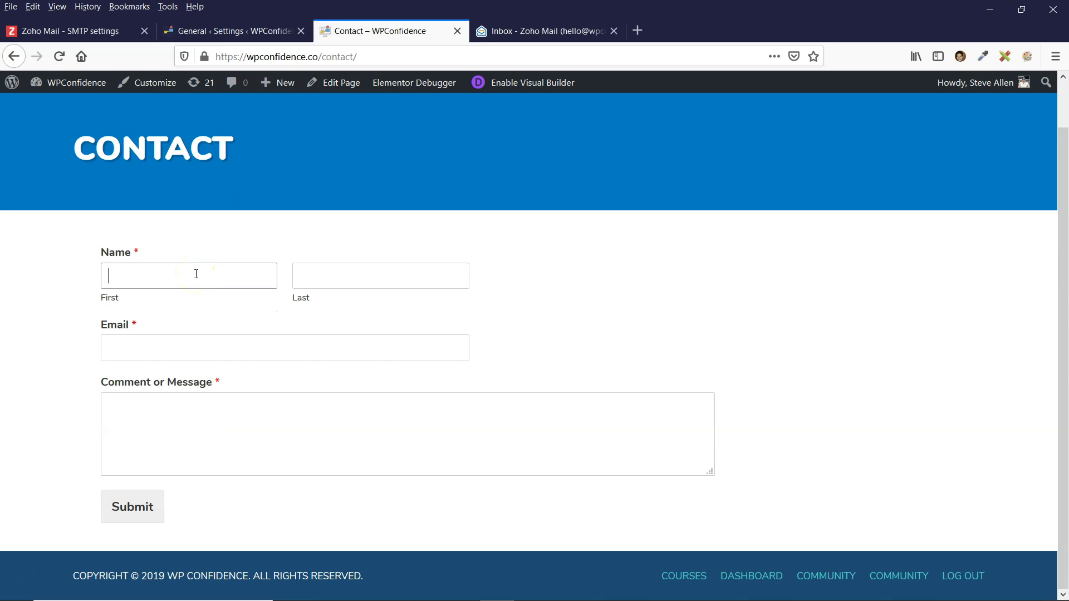
{"action": "left_click", "coordinate": [210, 281]}
{"action": "left_click", "coordinate": [302, 276]}
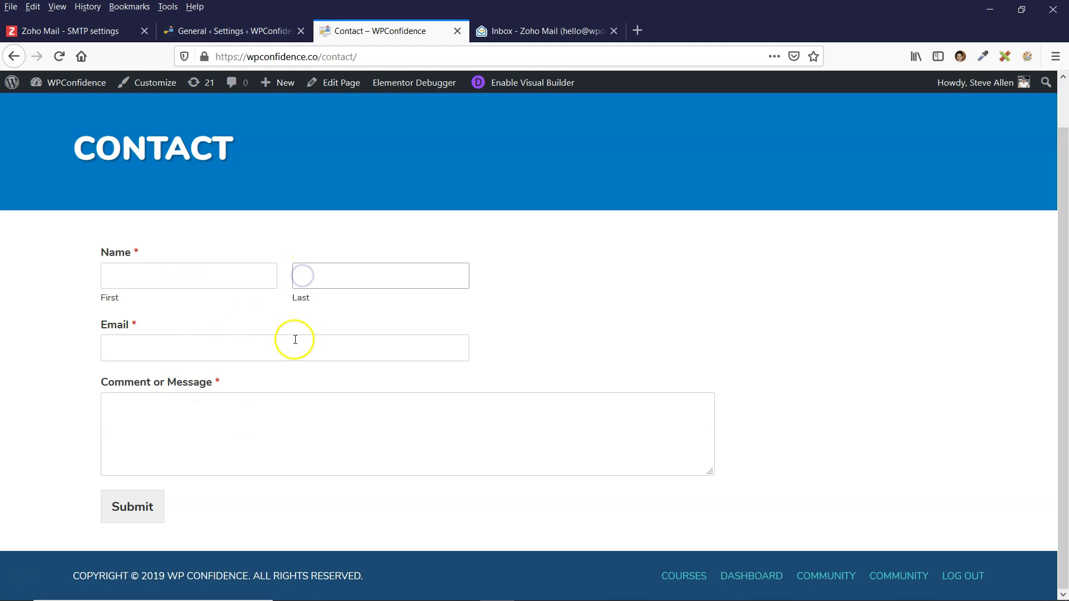
{"action": "left_click", "coordinate": [243, 32]}
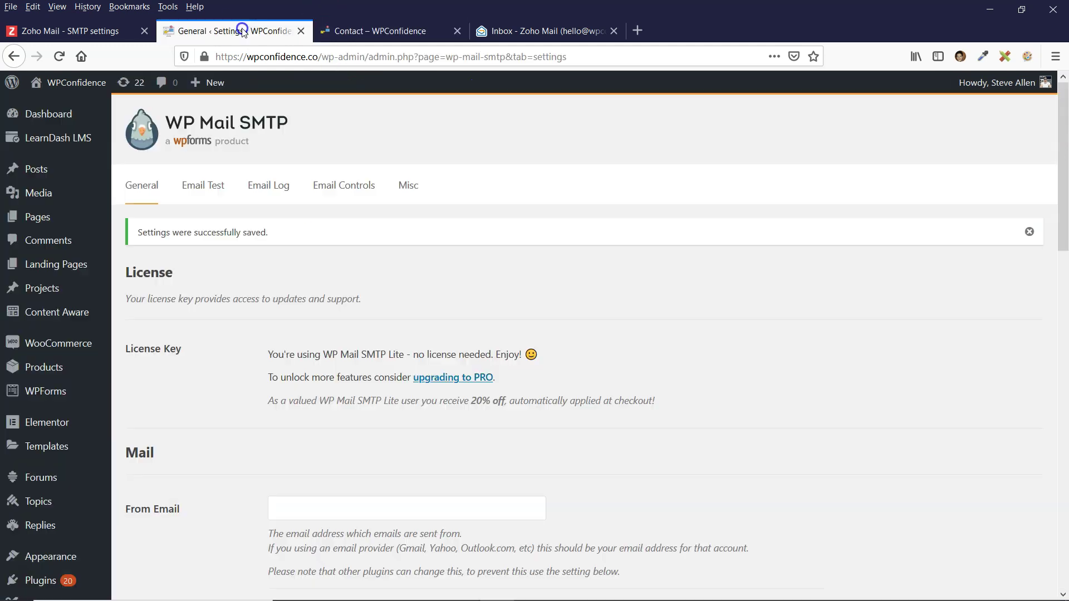
- Scroll through the WP Mail SMTP General settings and recheck the still-empty Zoho inbox
{"action": "left_click", "coordinate": [359, 41]}
{"action": "scroll", "coordinate": [196, 245], "scroll_direction": "down", "scroll_amount": 5}
{"action": "scroll", "coordinate": [196, 248], "scroll_direction": "down", "scroll_amount": 5}
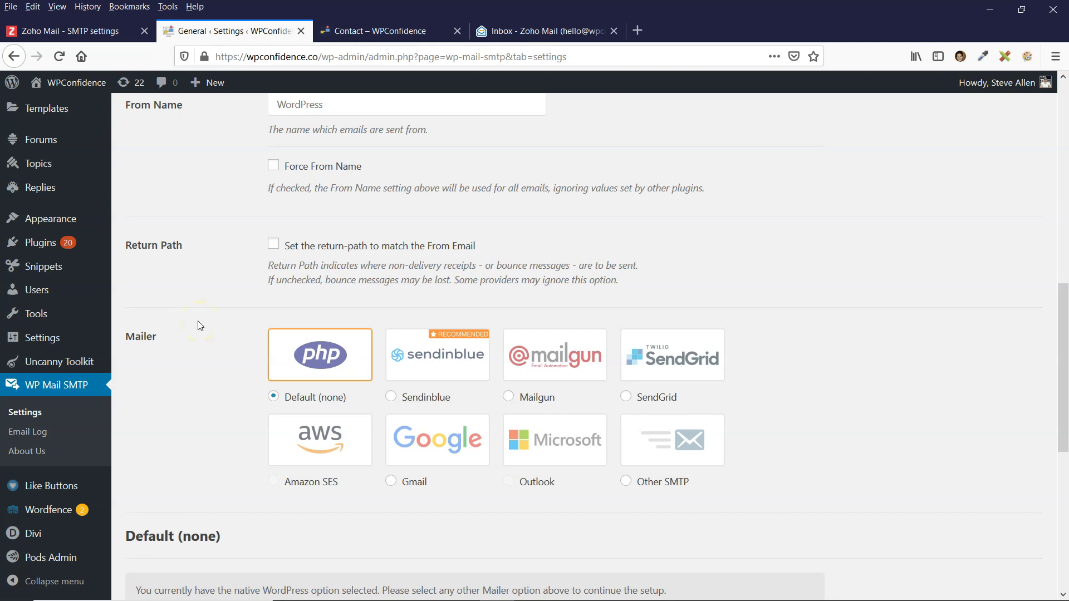
{"action": "left_click", "coordinate": [522, 40]}
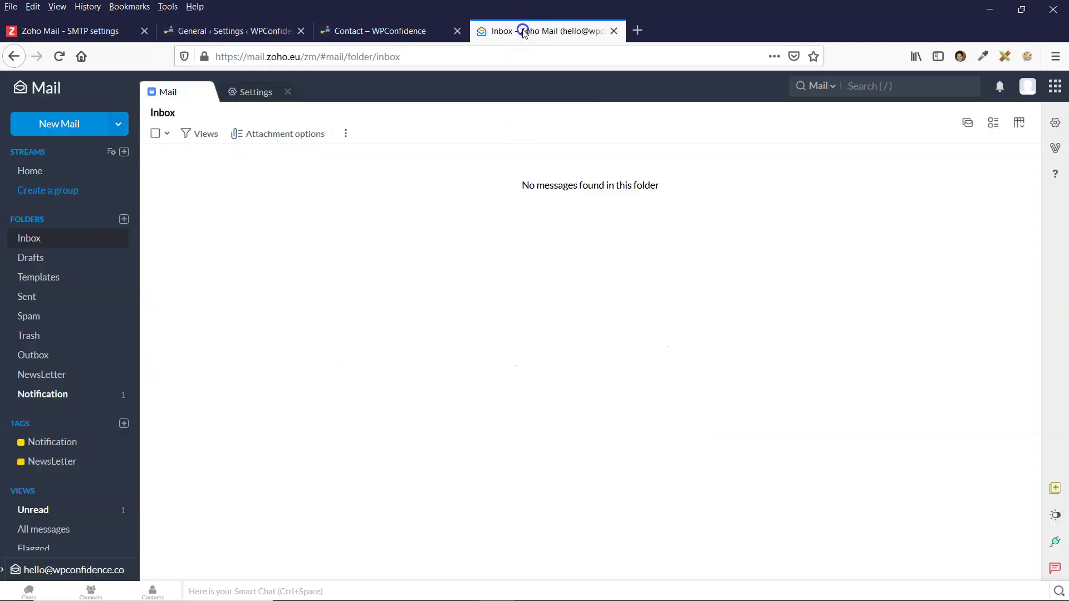
{"action": "left_click", "coordinate": [241, 31]}
{"action": "scroll", "coordinate": [232, 334], "scroll_direction": "up", "scroll_amount": 10}
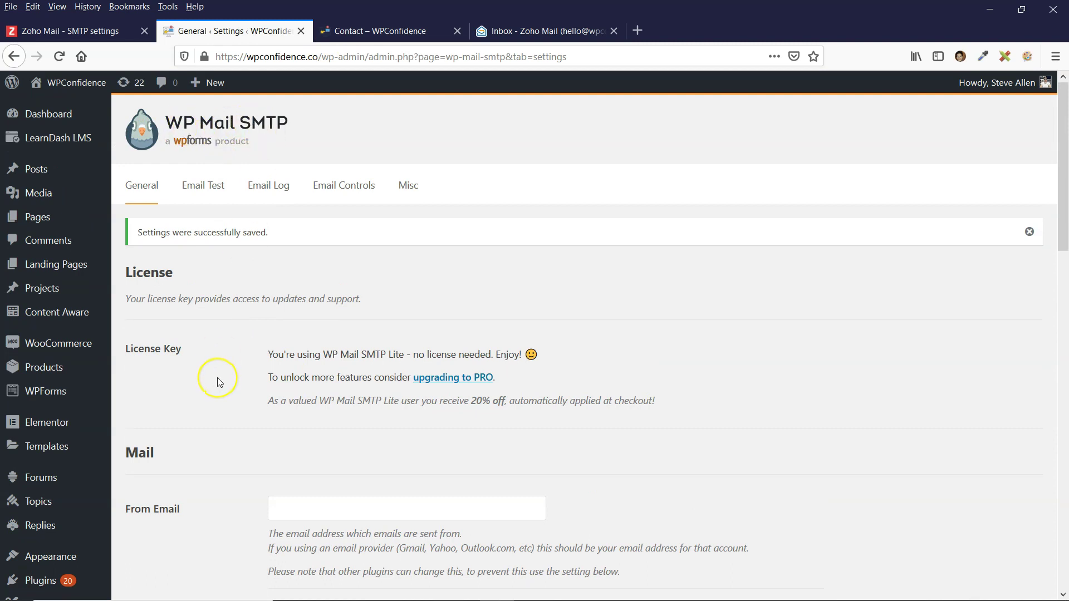
{"action": "key", "text": "ctrl+4"}
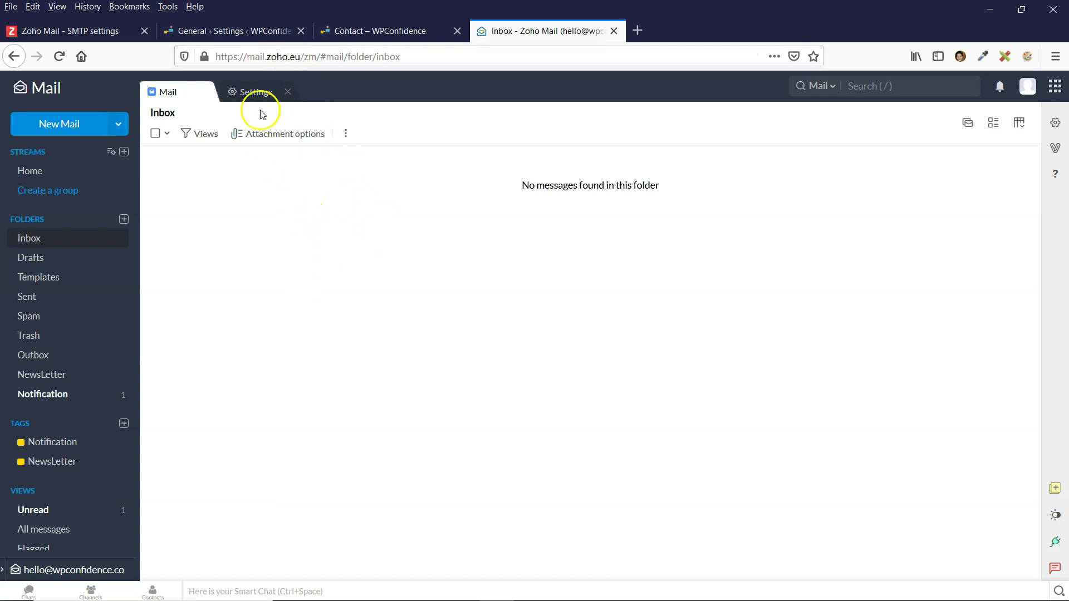
- Paste the site's sending address into From Email and tick Force From Email
{"action": "key", "text": "ctrl+2"}
{"action": "scroll", "coordinate": [227, 200], "scroll_direction": "up", "scroll_amount": 2}
{"action": "left_click", "coordinate": [284, 203]}
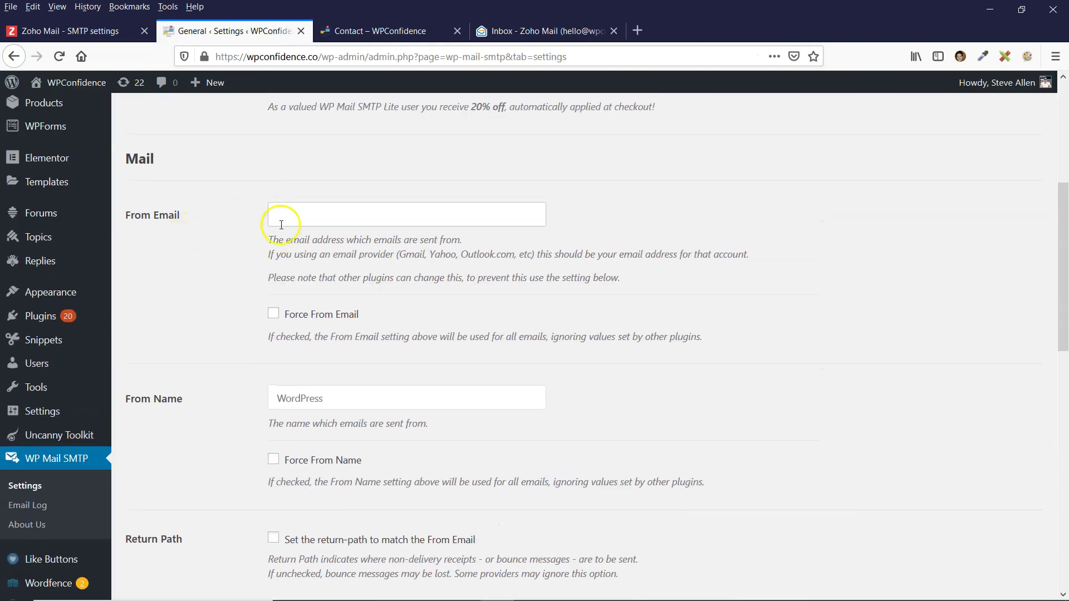
{"action": "scroll", "coordinate": [259, 251], "scroll_direction": "up", "scroll_amount": 1}
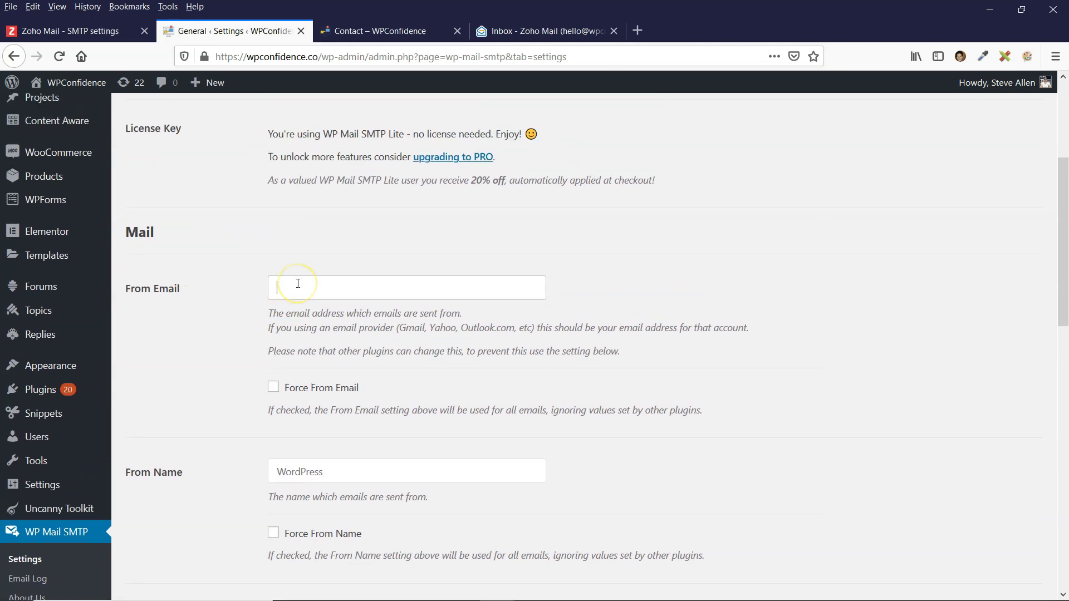
{"action": "key", "text": "ctrl+v"}
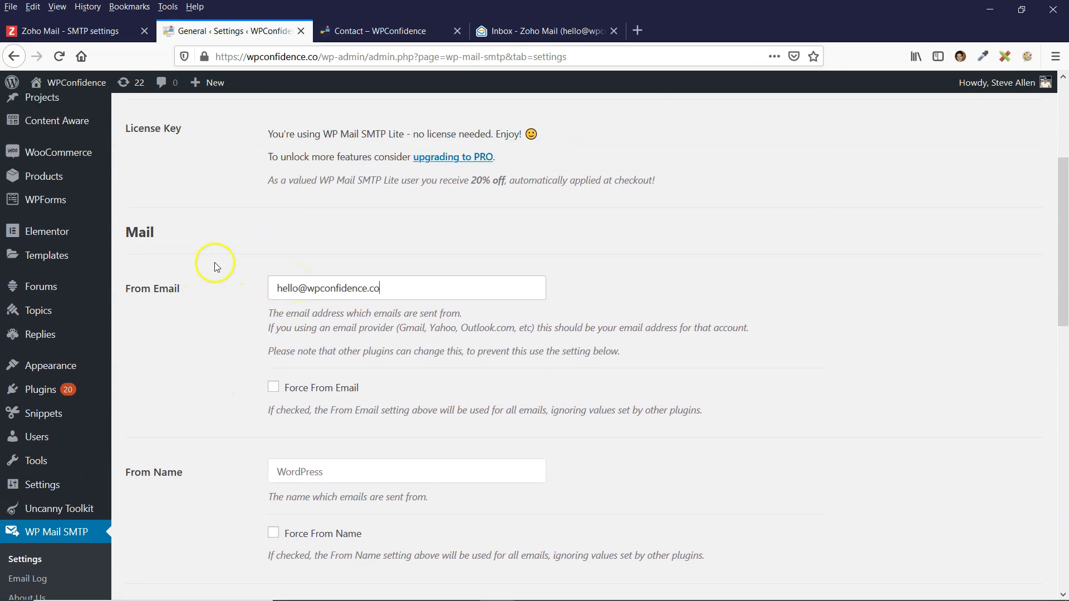
{"action": "scroll", "coordinate": [236, 350], "scroll_direction": "down", "scroll_amount": 1}
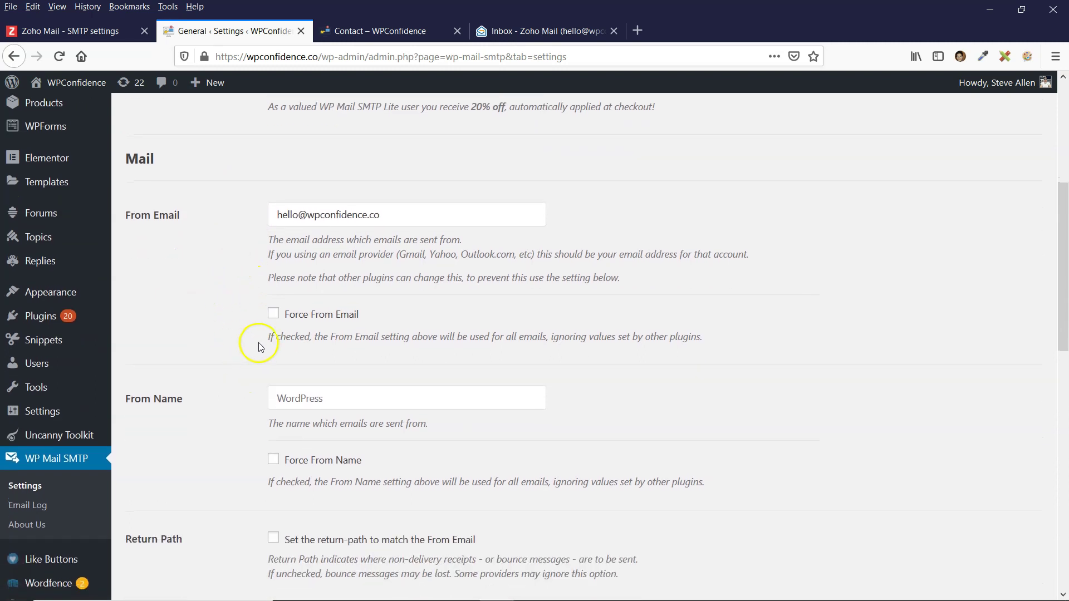
{"action": "left_click", "coordinate": [273, 315]}
- Enter the sender's name as From Name and tick Force From Name
{"action": "scroll", "coordinate": [245, 273], "scroll_direction": "down", "scroll_amount": 2}
{"action": "left_click", "coordinate": [333, 251]}
{"action": "type", "text": "Steve"}
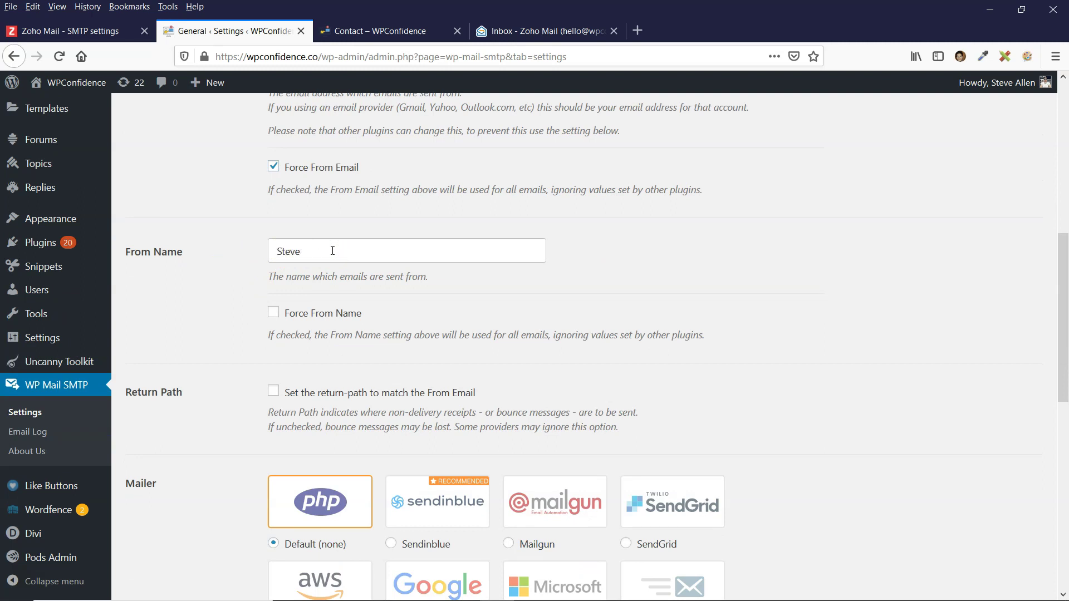
{"action": "left_click", "coordinate": [273, 313]}
{"action": "scroll", "coordinate": [190, 289], "scroll_direction": "down", "scroll_amount": 2}
{"action": "scroll", "coordinate": [184, 287], "scroll_direction": "down", "scroll_amount": 3}
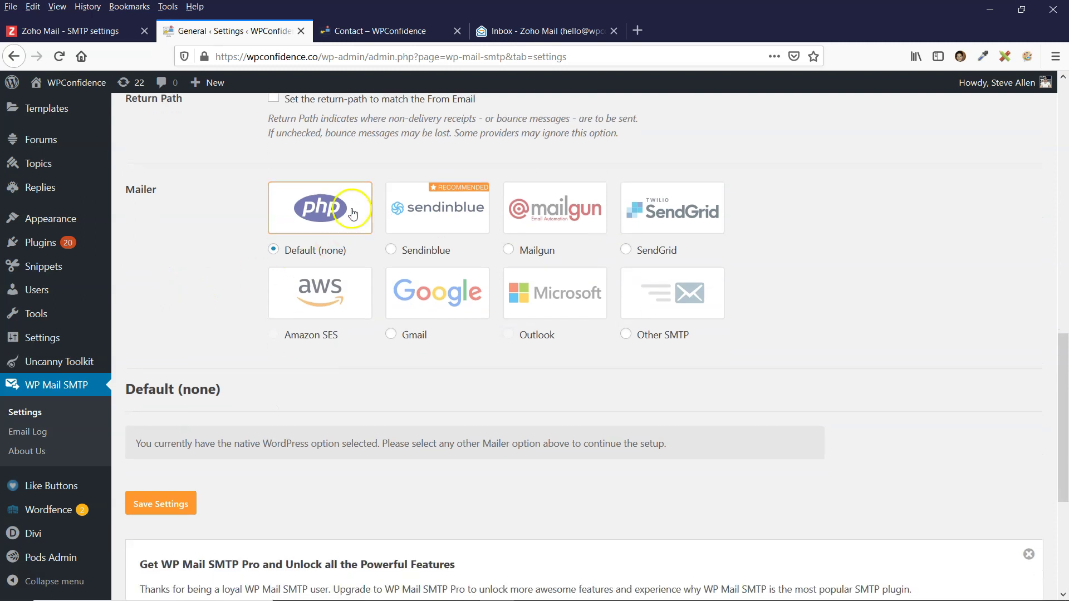
- Select the Other SMTP mailer tile and bring up Zoho's SMTP settings help page
{"action": "left_click", "coordinate": [674, 331]}
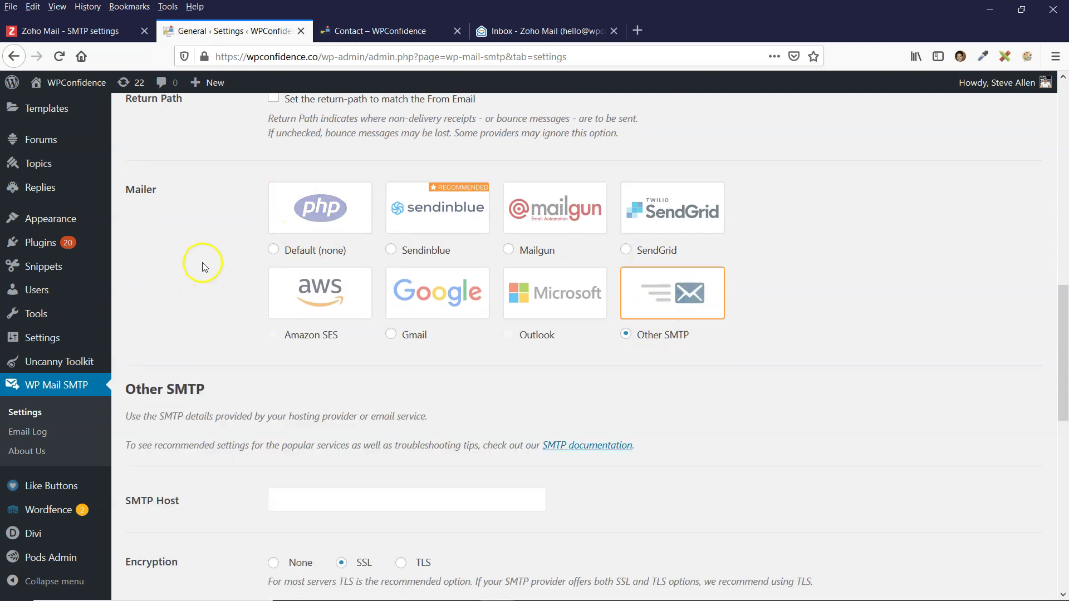
{"action": "scroll", "coordinate": [205, 267], "scroll_direction": "down", "scroll_amount": 3}
{"action": "scroll", "coordinate": [202, 262], "scroll_direction": "down", "scroll_amount": 1}
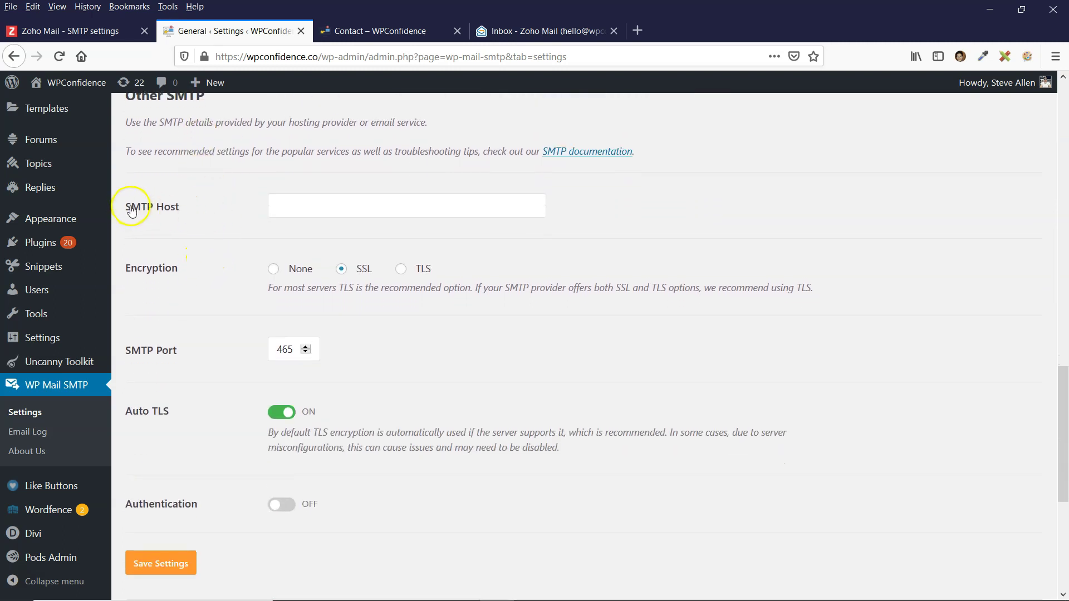
{"action": "key", "text": "ctrl+Page_Up"}
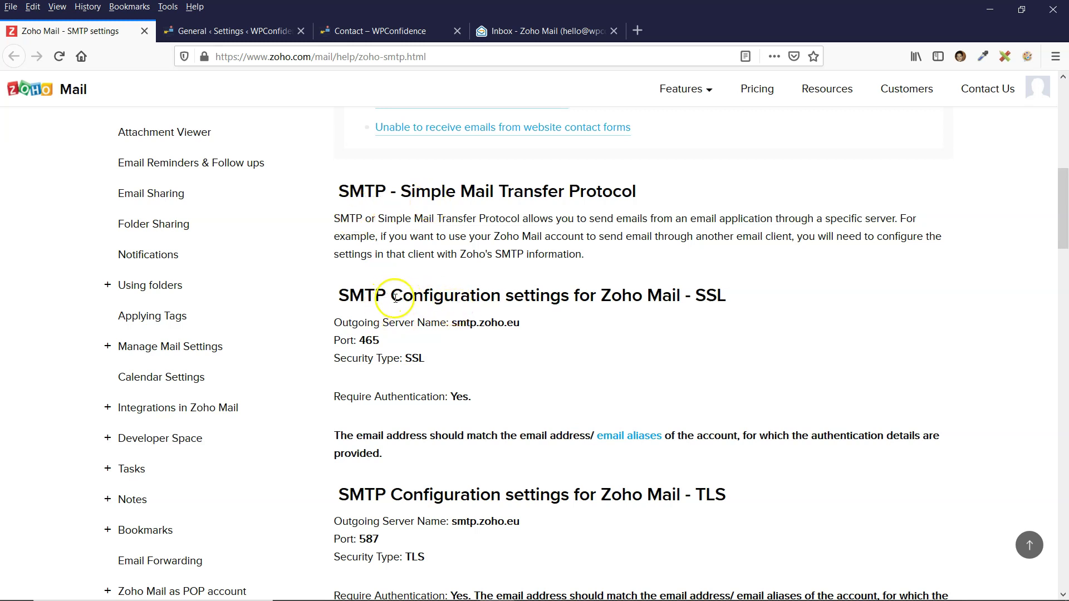
- Copy the smtp.zoho.eu server name from Zoho's SMTP help page
{"action": "left_click", "coordinate": [453, 323]}
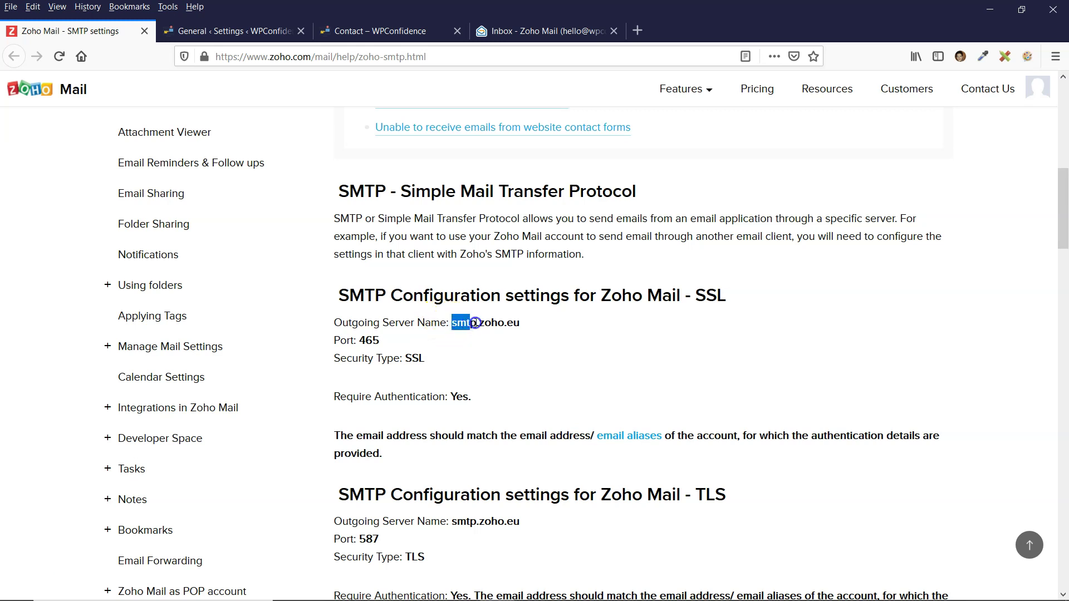
{"action": "left_click_drag", "start_coordinate": [475, 323], "coordinate": [513, 322]}
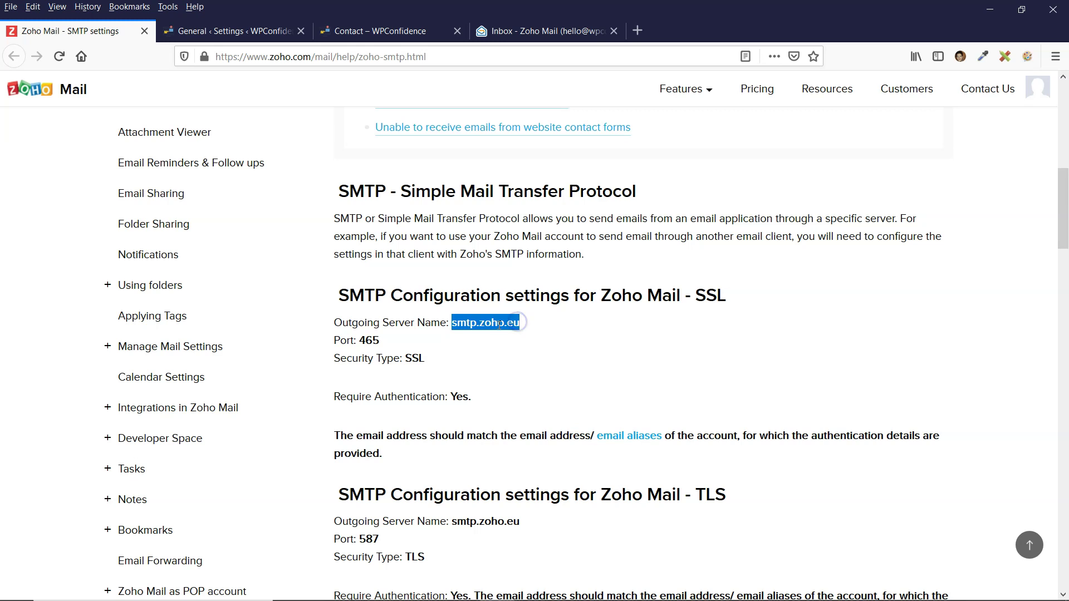
{"action": "right_click", "coordinate": [499, 324]}
{"action": "left_click", "coordinate": [518, 413]}
{"action": "left_click", "coordinate": [446, 330]}
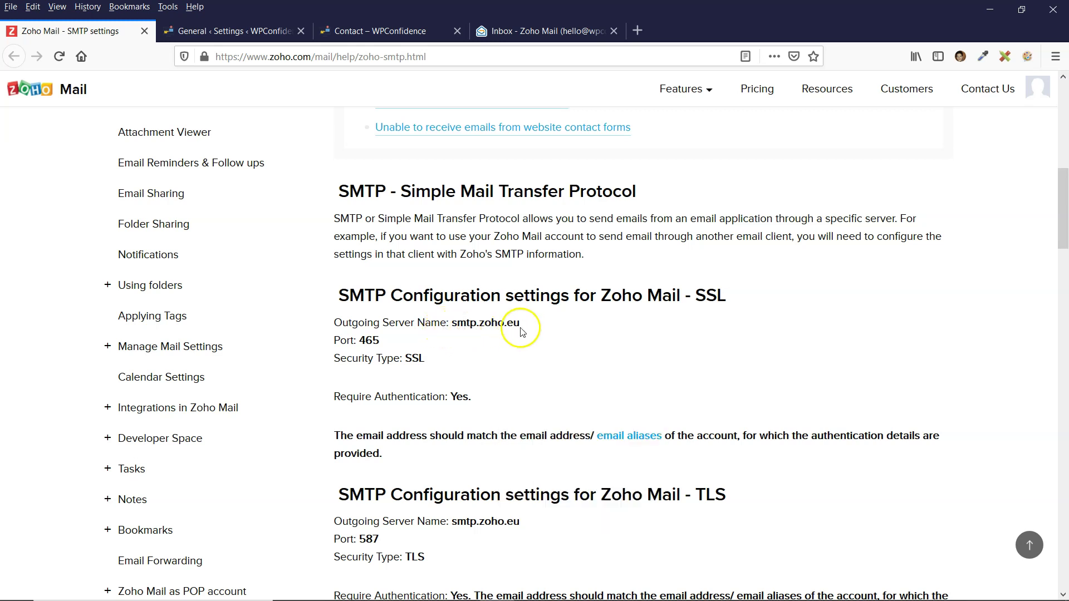
{"action": "left_click", "coordinate": [234, 31]}
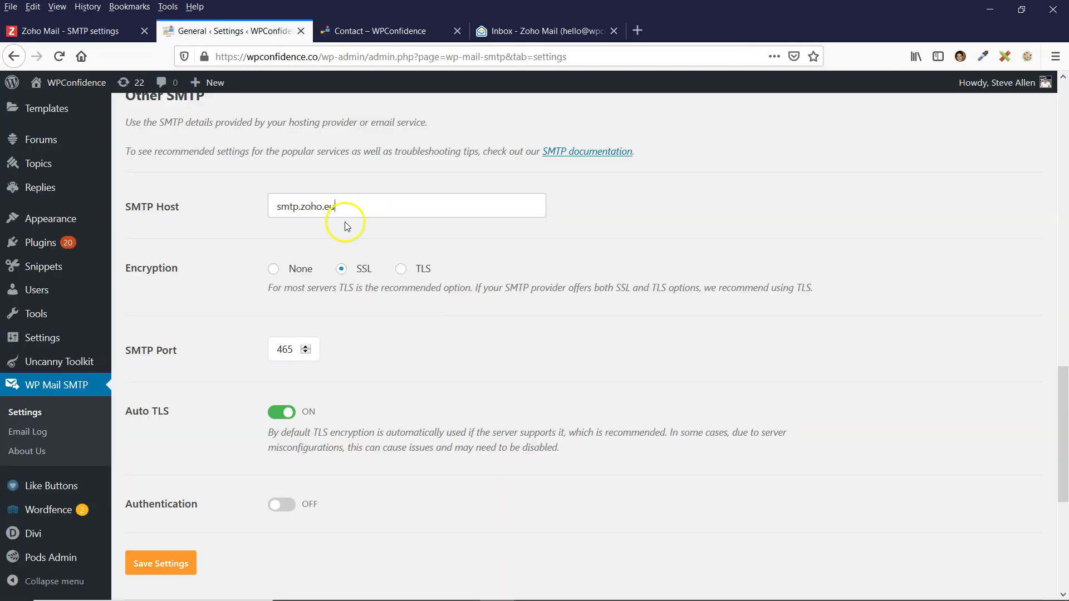
- Set encryption to TLS and confirm Zoho's TLS port 587
{"action": "left_click", "coordinate": [401, 271]}
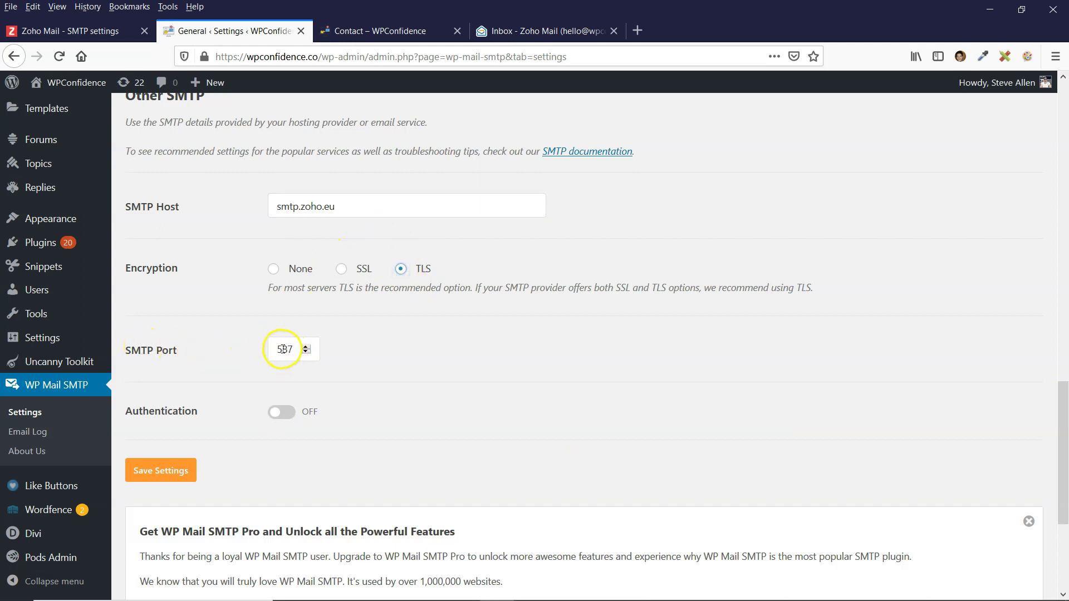
{"action": "left_click", "coordinate": [112, 33]}
{"action": "left_click", "coordinate": [373, 245]}
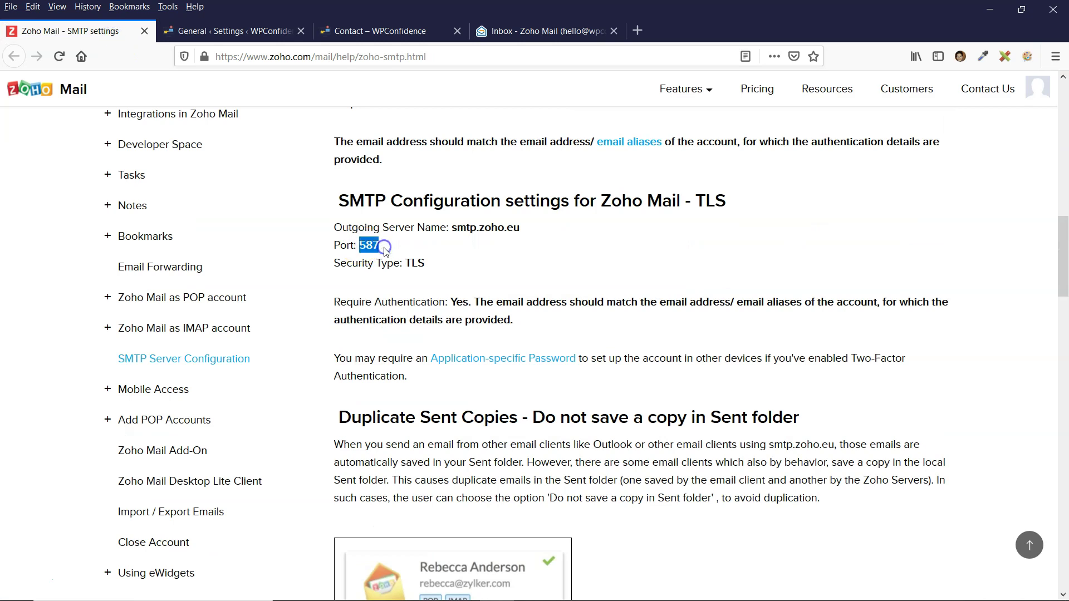
{"action": "key", "text": "ctrl+Tab"}
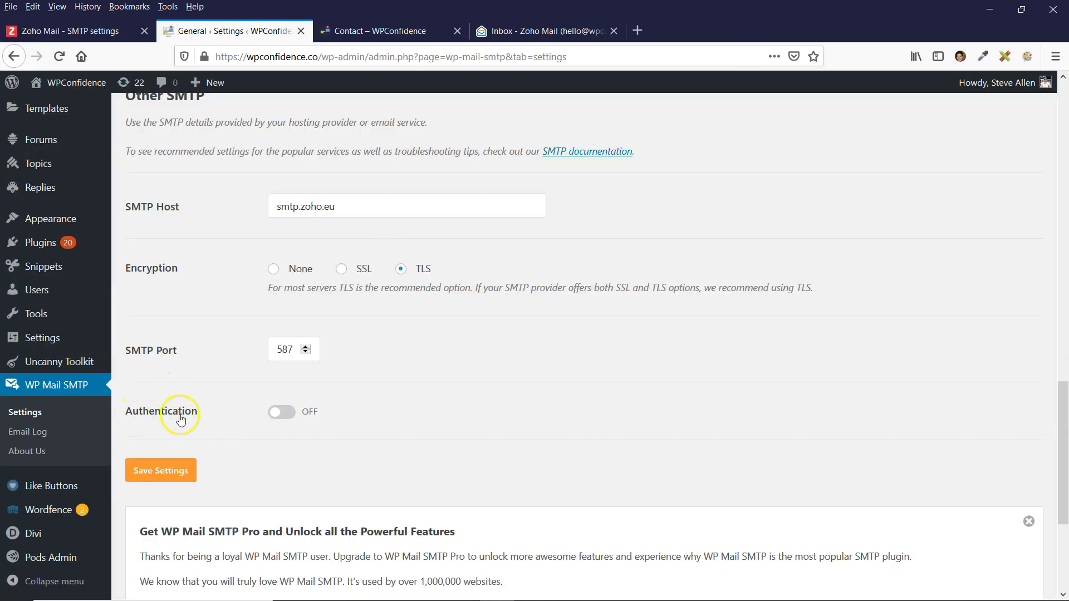
- Turn on authentication, fill in the Zoho SMTP username and password, and save the settings
{"action": "left_click", "coordinate": [281, 412]}
{"action": "scroll", "coordinate": [200, 364], "scroll_direction": "down", "scroll_amount": 2}
{"action": "scroll", "coordinate": [200, 364], "scroll_direction": "down", "scroll_amount": 3}
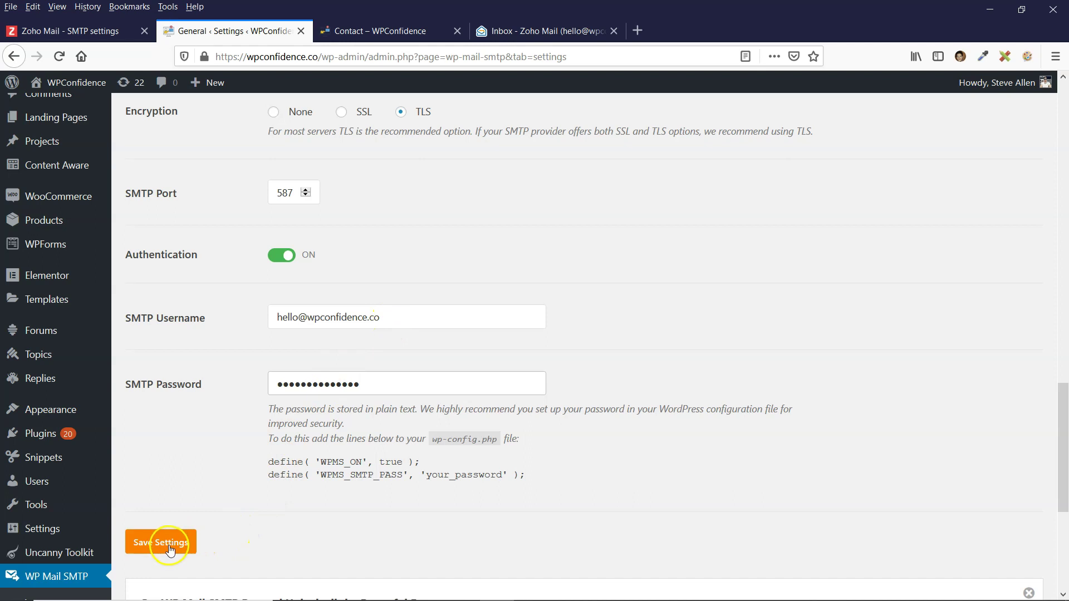
{"action": "left_click", "coordinate": [167, 542]}
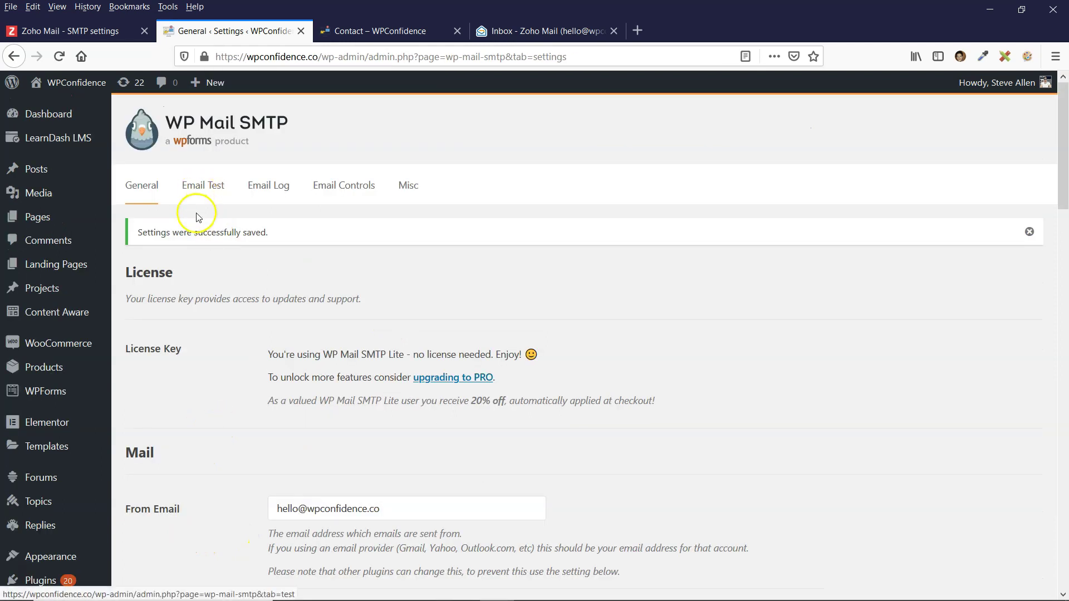
- Send an HTML test email to the site's Zoho address from the Email Test page
{"action": "left_click", "coordinate": [201, 196]}
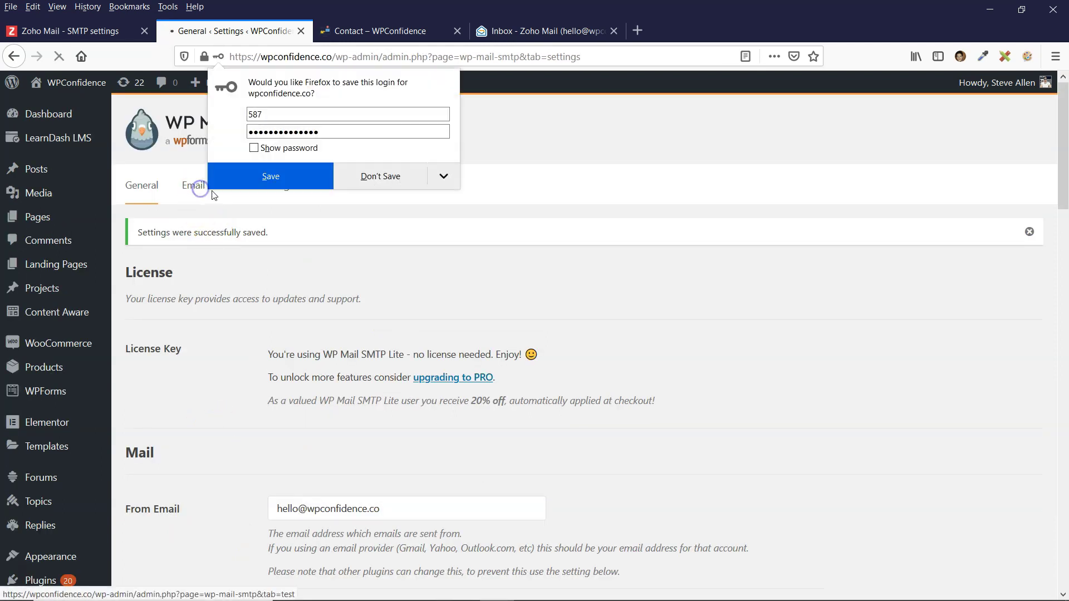
{"action": "left_click", "coordinate": [381, 178]}
{"action": "left_click", "coordinate": [314, 291]}
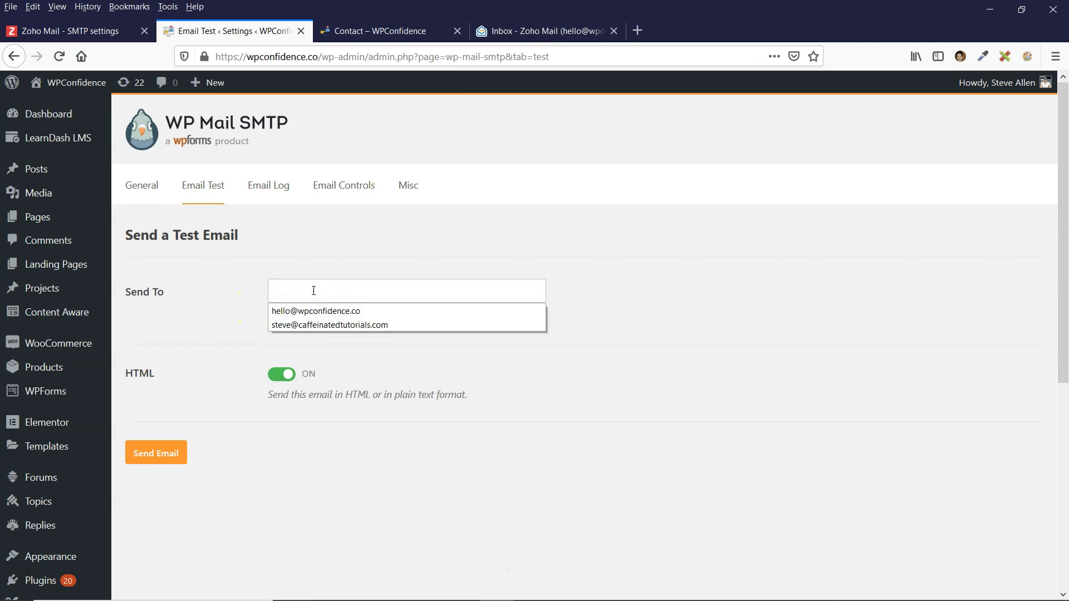
{"action": "key", "text": "ctrl+v"}
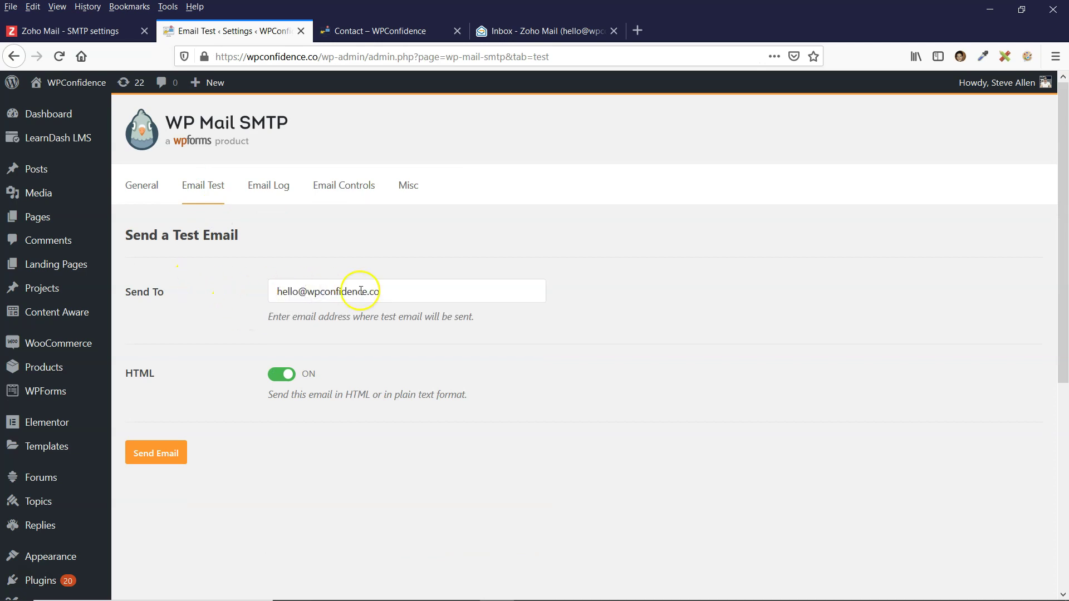
{"action": "left_click", "coordinate": [157, 457]}
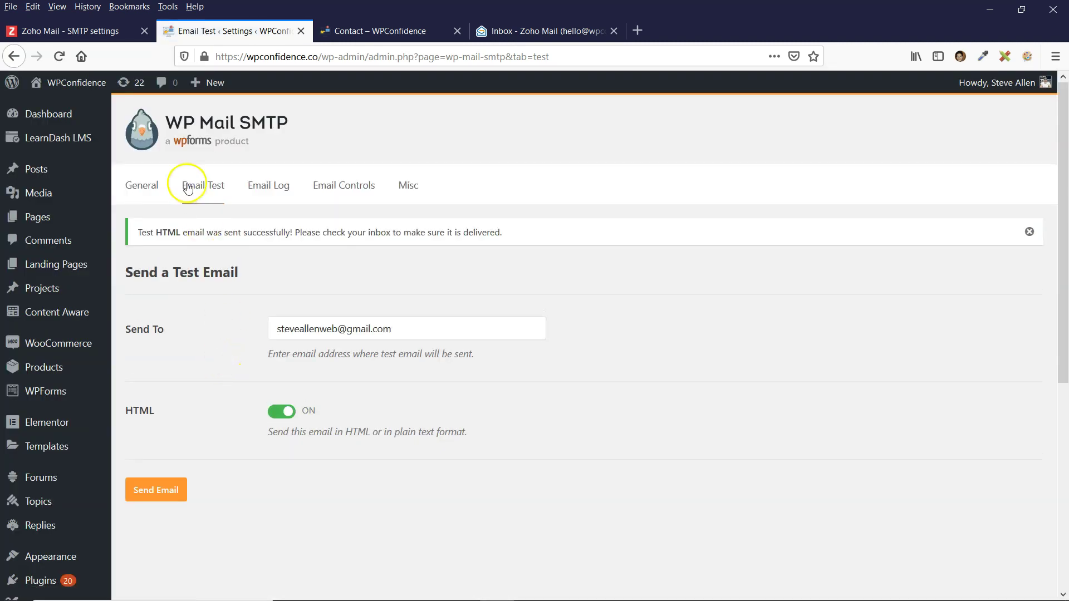
- Review the success notice and check the Zoho Mail inbox for the test email
{"action": "left_click_drag", "start_coordinate": [137, 232], "coordinate": [449, 229]}
{"action": "left_click", "coordinate": [453, 282]}
{"action": "left_click", "coordinate": [532, 32]}
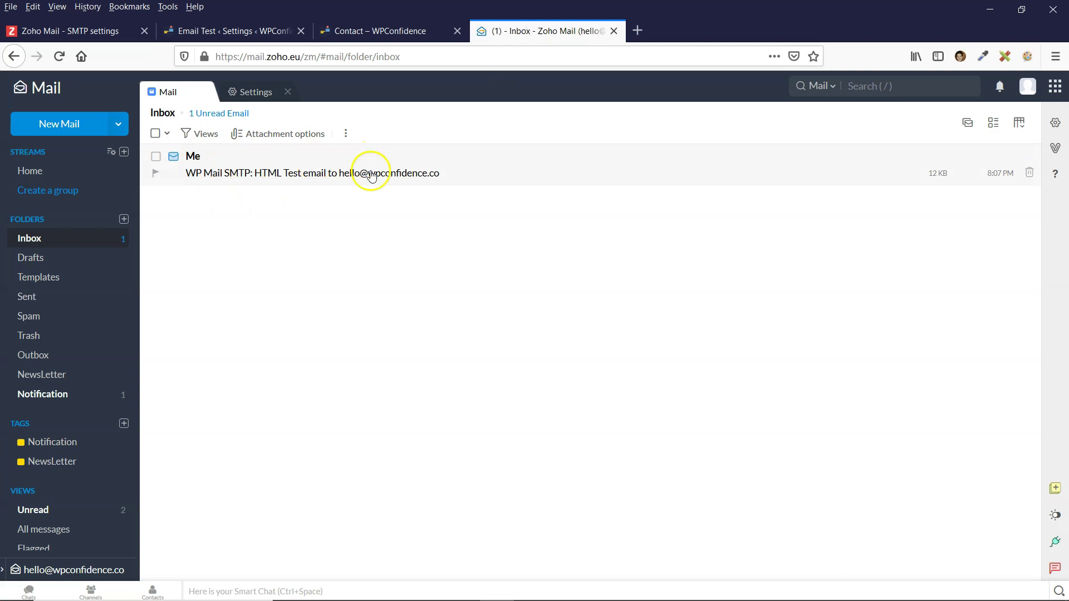
- Open the WP Mail SMTP HTML Test email and read its "Congrats, test email was sent successfully!" message
{"action": "left_click", "coordinate": [214, 172]}
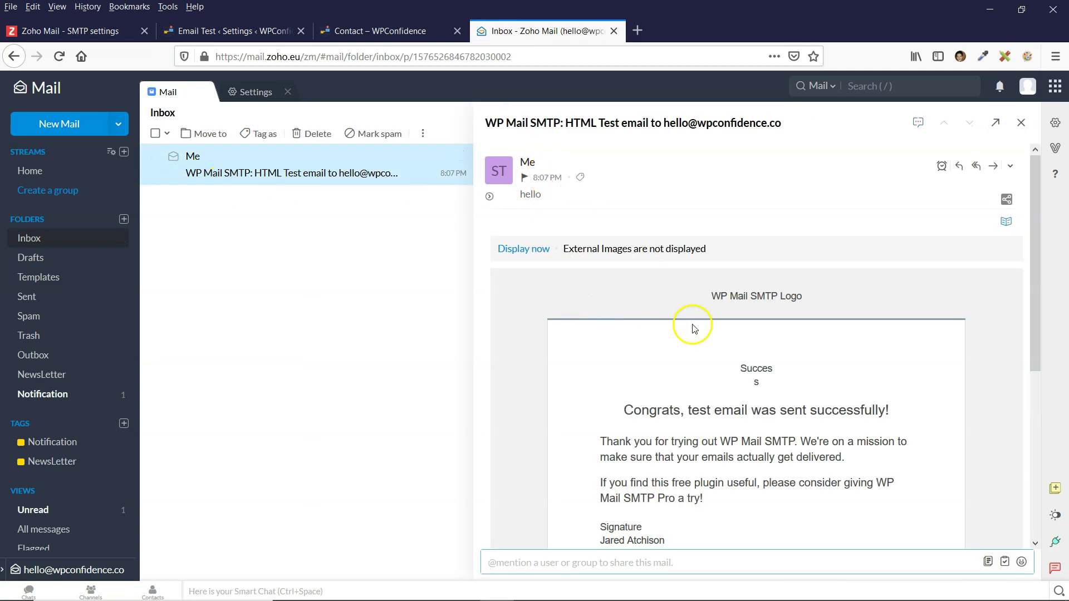
{"action": "scroll", "coordinate": [712, 388], "scroll_direction": "down", "scroll_amount": 5}
{"action": "scroll", "coordinate": [739, 204], "scroll_direction": "up", "scroll_amount": 3}
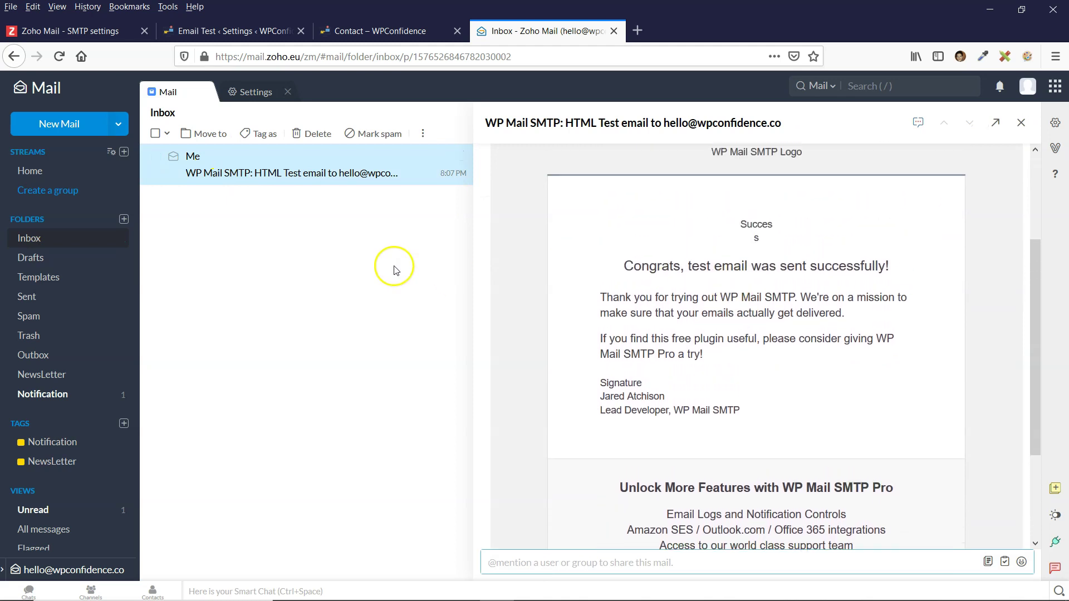
- Bring up the site's Contact page from the WP Mail SMTP email test tab
{"action": "left_click", "coordinate": [226, 31]}
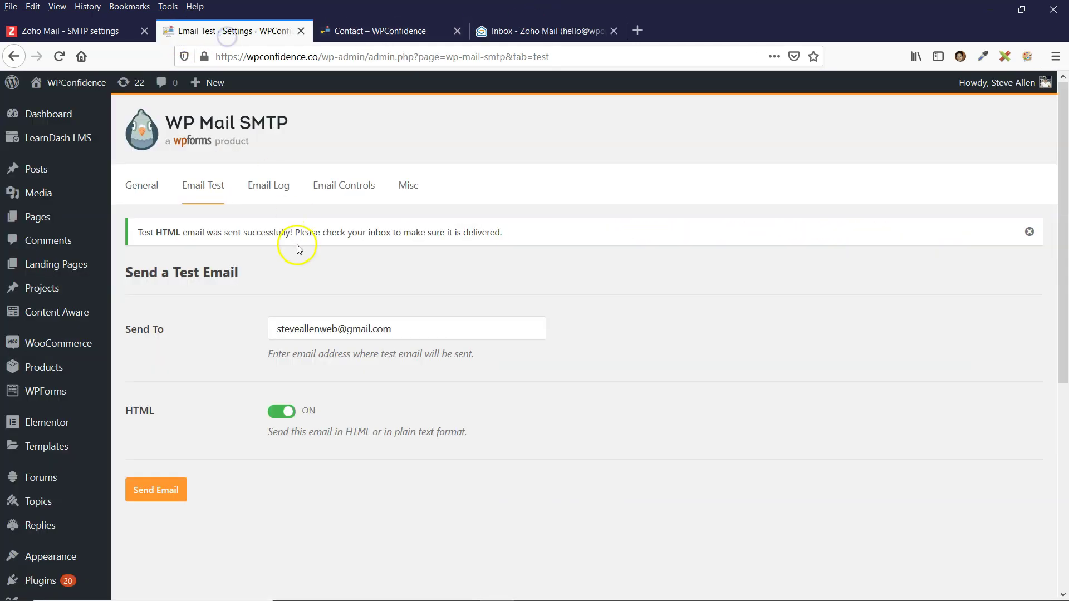
{"action": "left_click", "coordinate": [385, 29]}
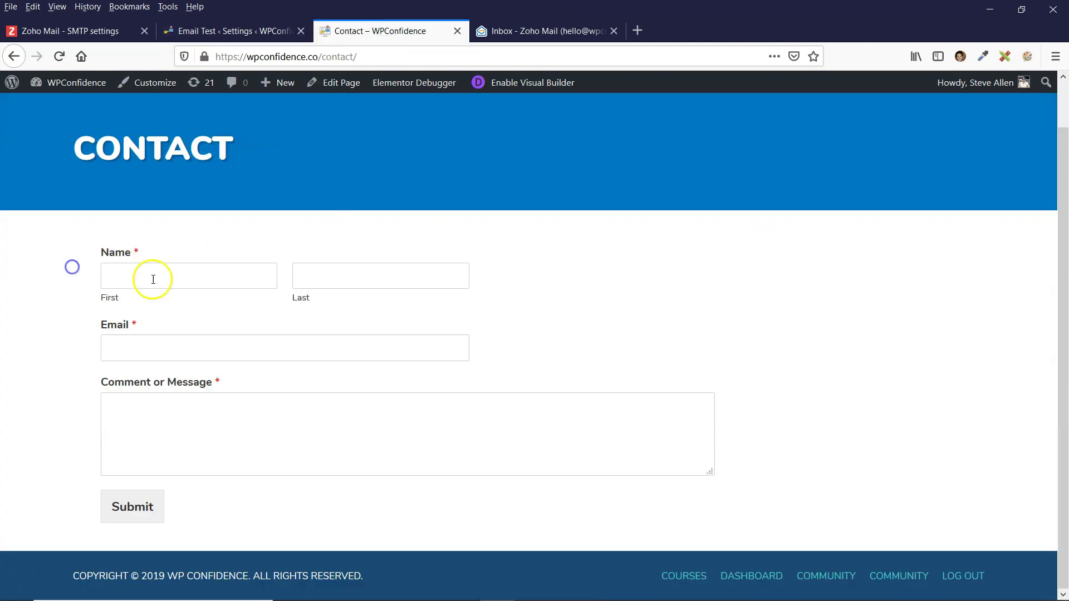
{"action": "left_click", "coordinate": [248, 29]}
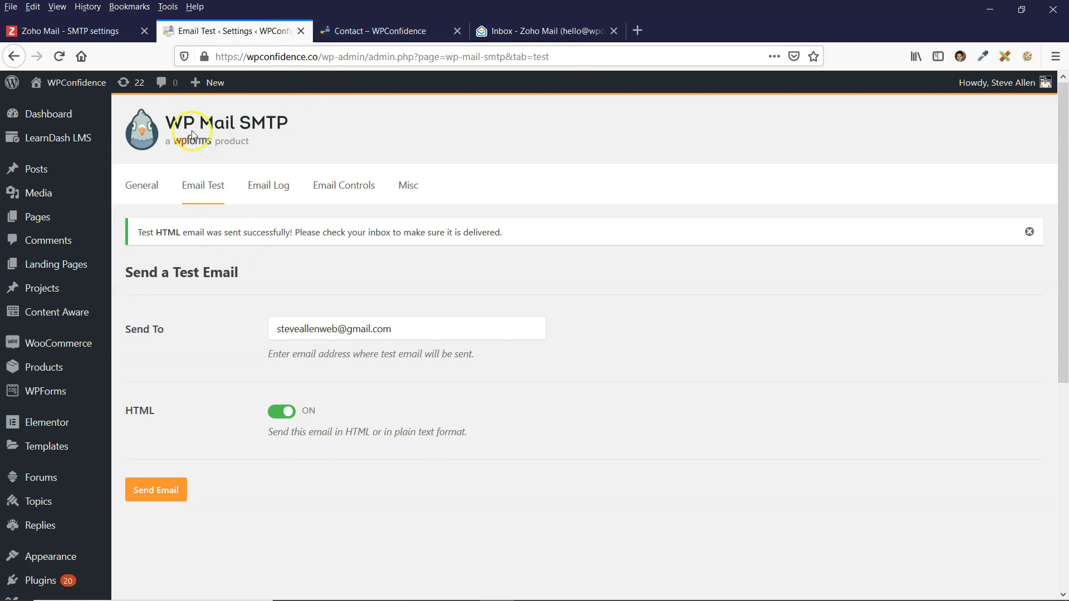
{"action": "left_click", "coordinate": [394, 31]}
- Fill the contact form's first and last name from saved suggestions
{"action": "left_click", "coordinate": [179, 269]}
{"action": "left_click", "coordinate": [173, 276]}
{"action": "left_click", "coordinate": [162, 279]}
{"action": "left_click", "coordinate": [136, 296]}
{"action": "left_click", "coordinate": [329, 284]}
{"action": "left_click", "coordinate": [308, 301]}
- Add a saved e-mail address and the message 'This is a test', then submit the form
{"action": "left_click", "coordinate": [174, 350]}
{"action": "left_click", "coordinate": [173, 352]}
{"action": "left_click", "coordinate": [169, 369]}
{"action": "left_click", "coordinate": [155, 417]}
{"action": "type", "text": "This is a test"}
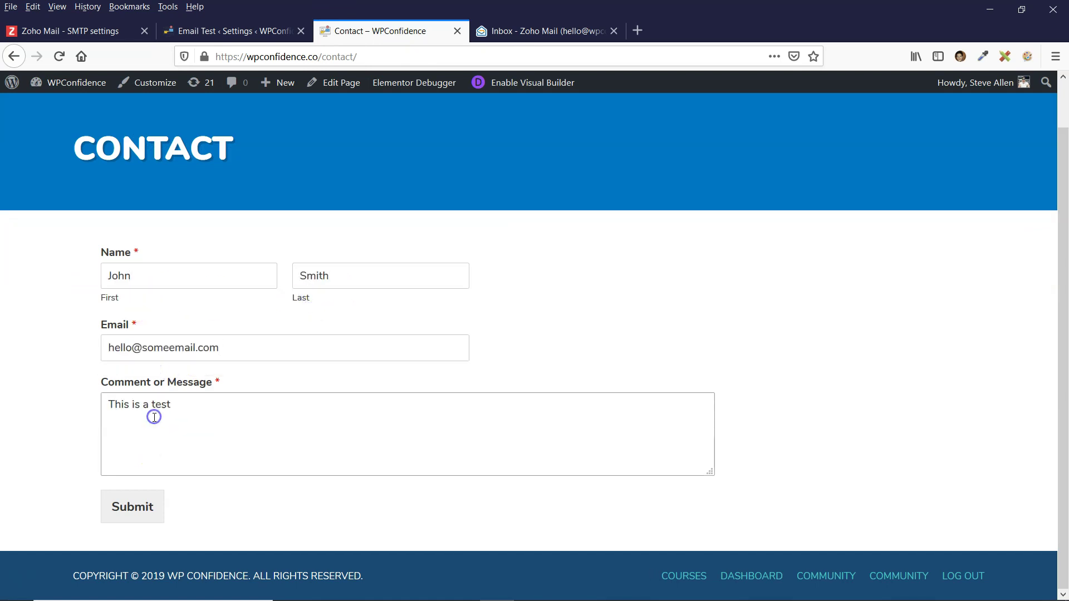
{"action": "left_click", "coordinate": [149, 522]}
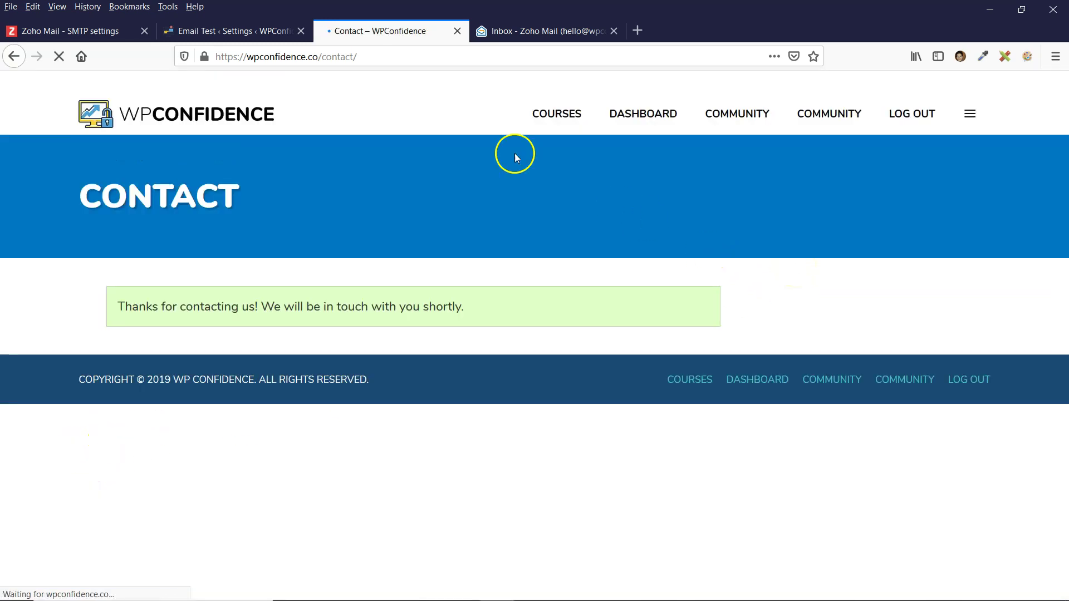
- Read the 'New Entry: Contact page' email in the Zoho inbox, then return to the Email Test page
{"action": "left_click", "coordinate": [504, 32]}
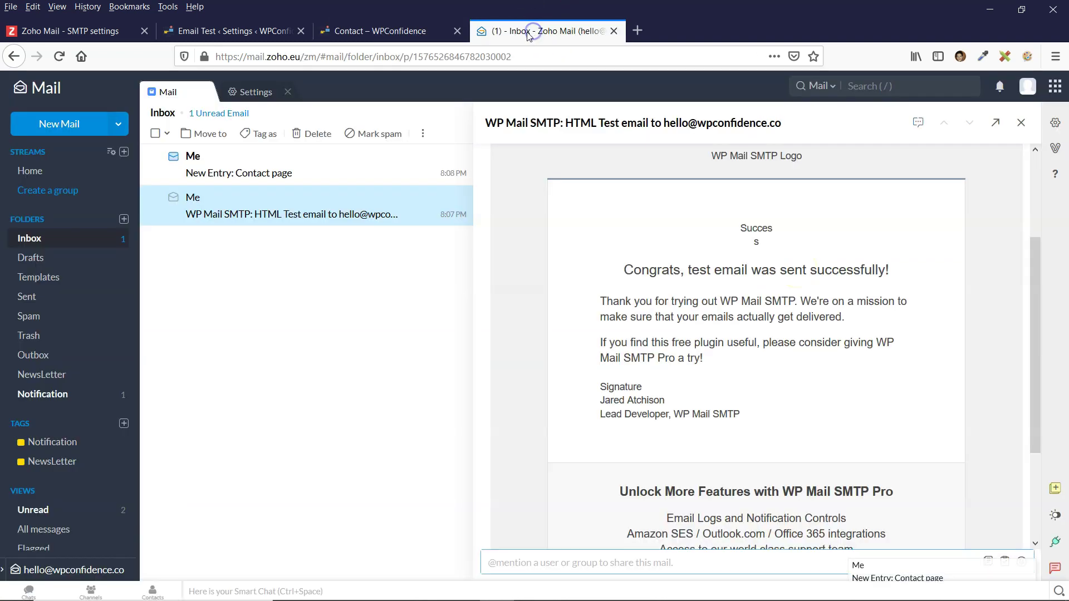
{"action": "left_click", "coordinate": [195, 175]}
{"action": "scroll", "coordinate": [601, 309], "scroll_direction": "down", "scroll_amount": 1}
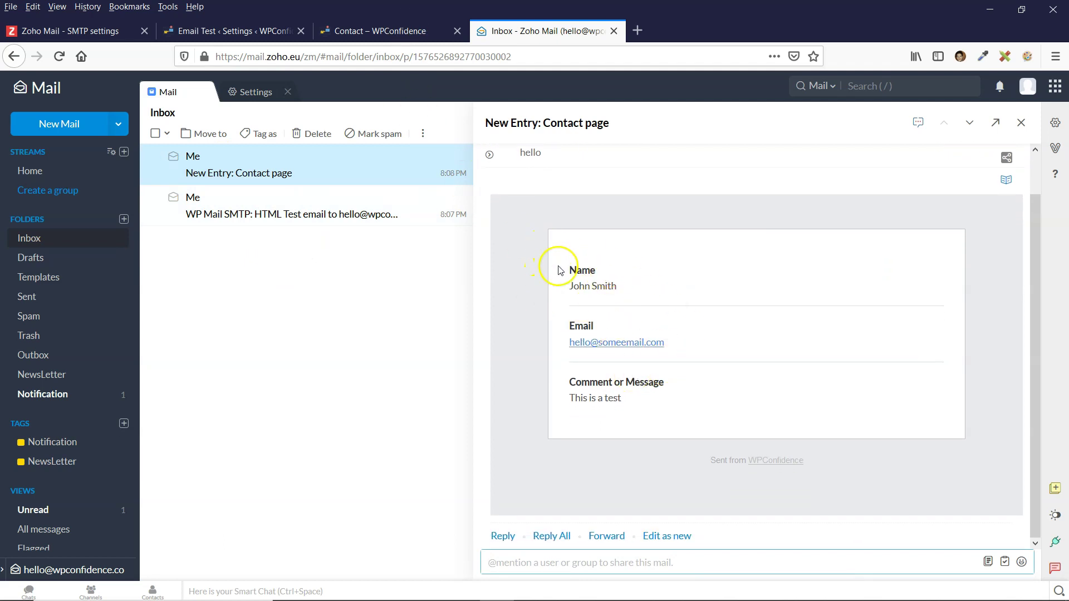
{"action": "left_click", "coordinate": [392, 32]}
{"action": "left_click", "coordinate": [240, 32]}
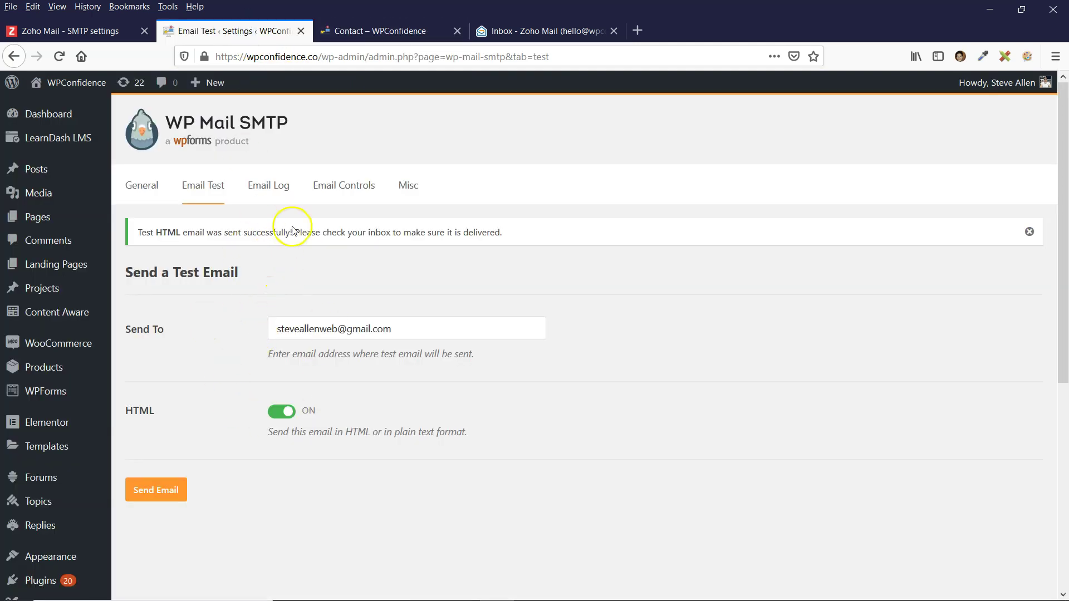
- Review the Email Limits article's Free Edition 200-per-user limit and the Paid Editions 300 multiplier
{"action": "left_click", "coordinate": [500, 33]}
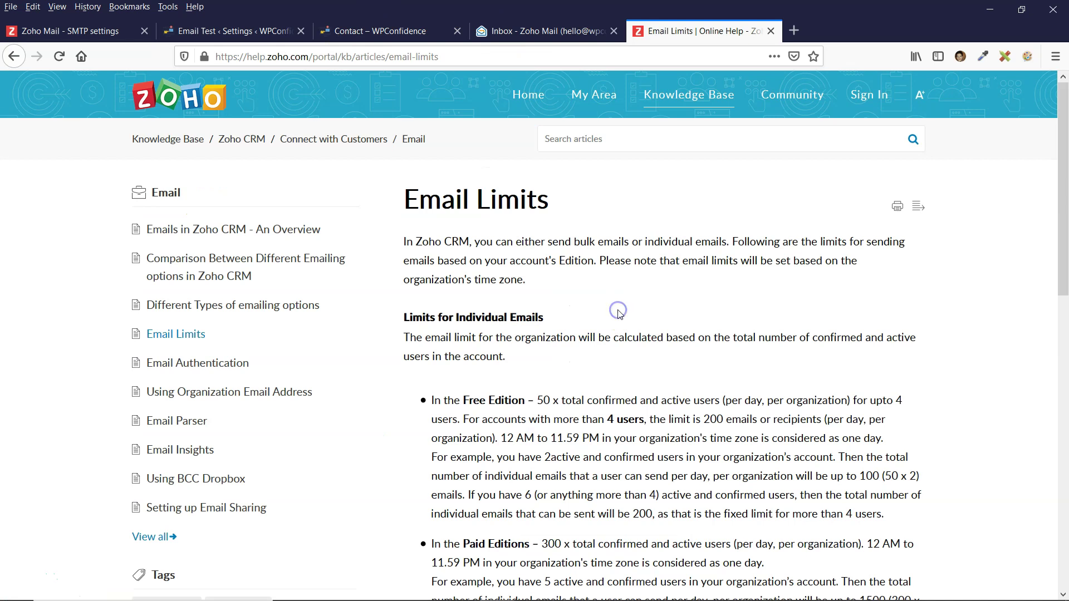
{"action": "scroll", "coordinate": [618, 312], "scroll_direction": "down", "scroll_amount": 3}
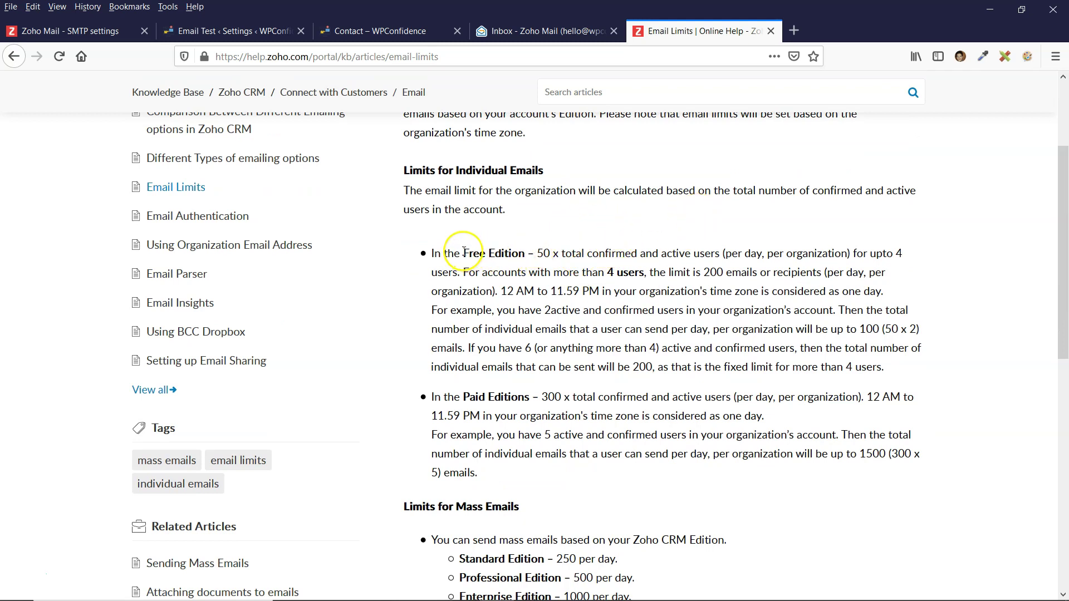
{"action": "left_click_drag", "start_coordinate": [463, 251], "coordinate": [583, 253]}
{"action": "left_click", "coordinate": [705, 273]}
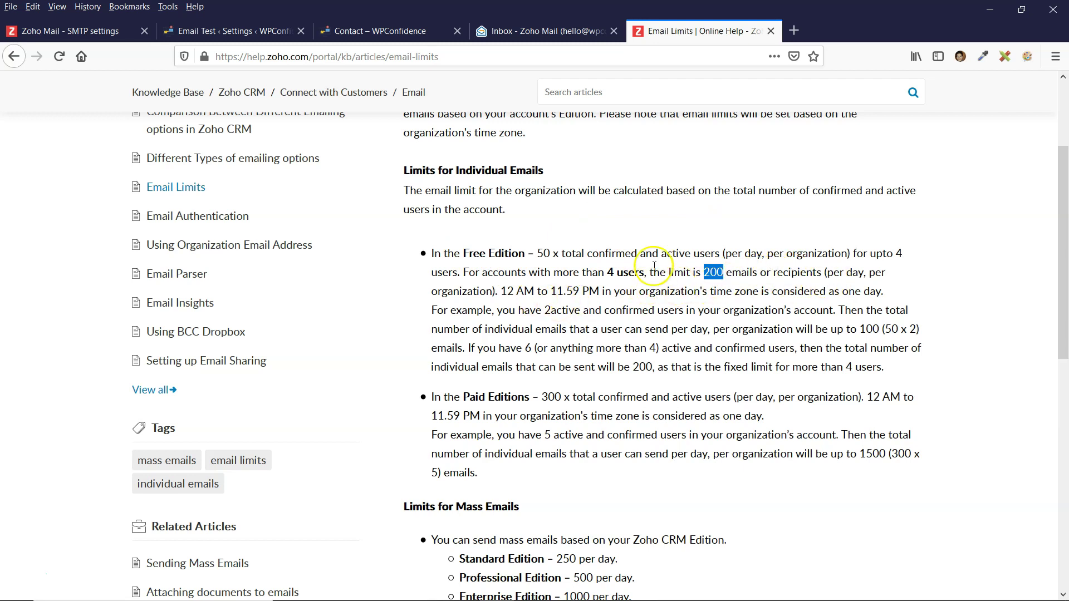
{"action": "left_click", "coordinate": [595, 278]}
{"action": "scroll", "coordinate": [595, 279], "scroll_direction": "down", "scroll_amount": 3}
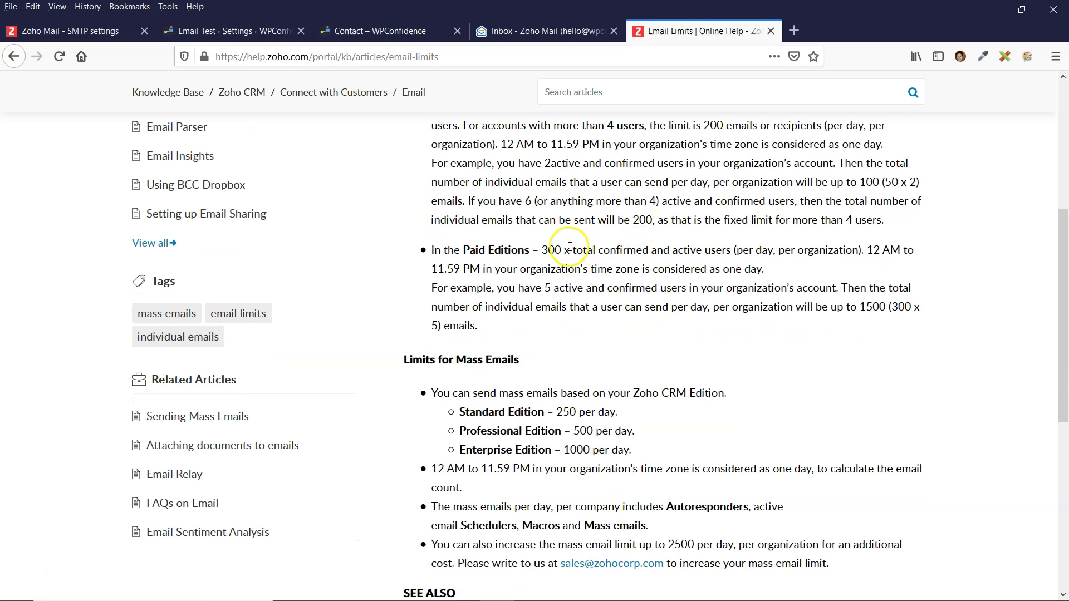
{"action": "double_click", "coordinate": [543, 249]}
{"action": "left_click", "coordinate": [555, 278]}
- Check the mass email limits for Standard, Professional and Enterprise editions, then return to the Zoho Mail inbox
{"action": "scroll", "coordinate": [613, 367], "scroll_direction": "down", "scroll_amount": 3}
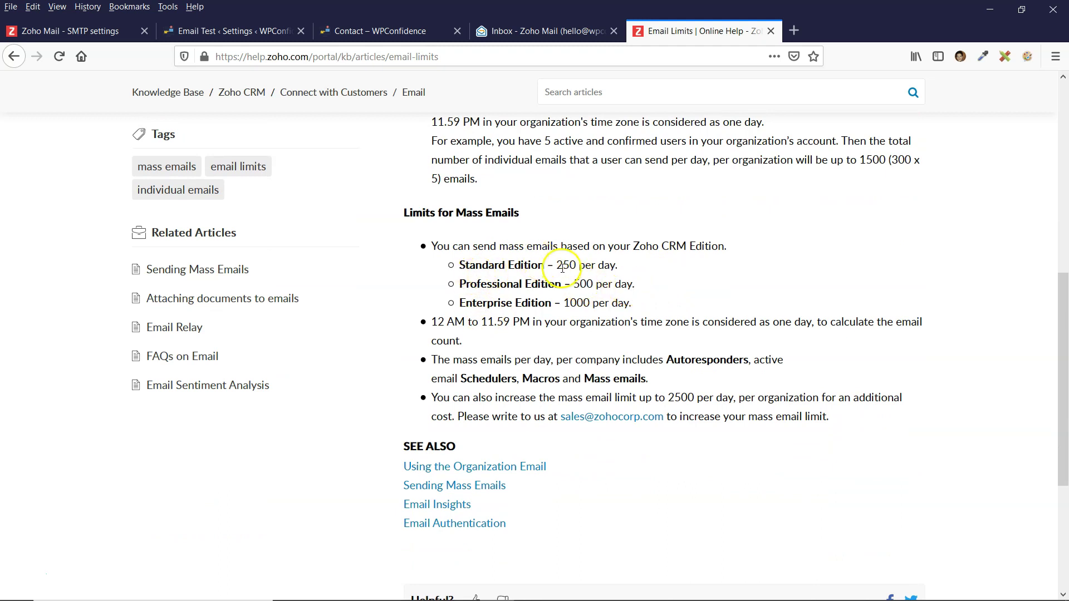
{"action": "left_click_drag", "start_coordinate": [563, 268], "coordinate": [632, 304]}
{"action": "left_click_drag", "start_coordinate": [438, 213], "coordinate": [536, 217]}
{"action": "left_click", "coordinate": [536, 217]}
{"action": "left_click_drag", "start_coordinate": [459, 266], "coordinate": [543, 265]}
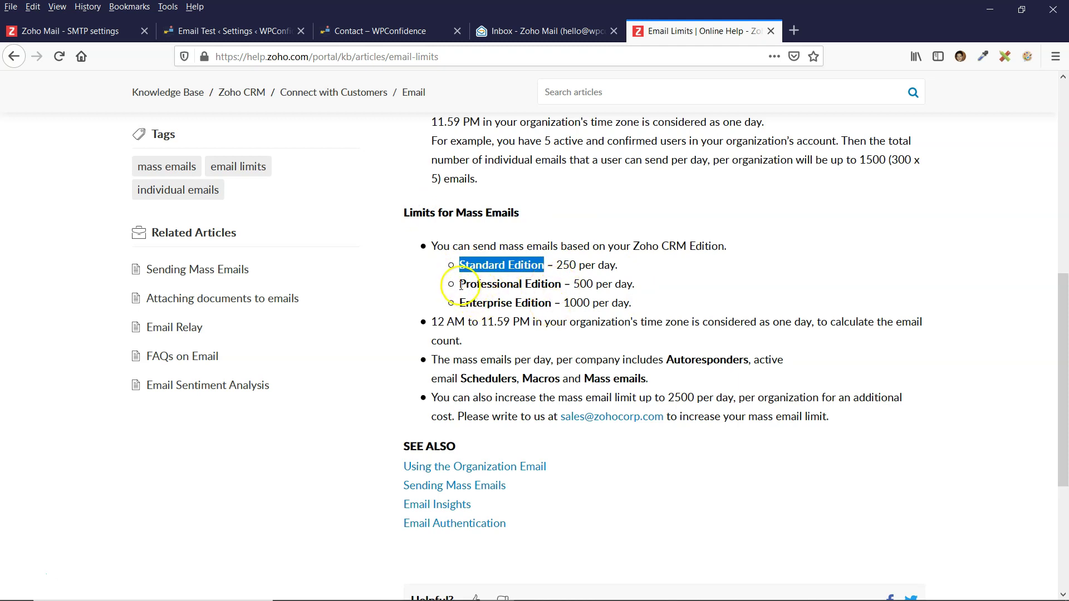
{"action": "left_click_drag", "start_coordinate": [461, 285], "coordinate": [557, 283]}
{"action": "left_click", "coordinate": [576, 275]}
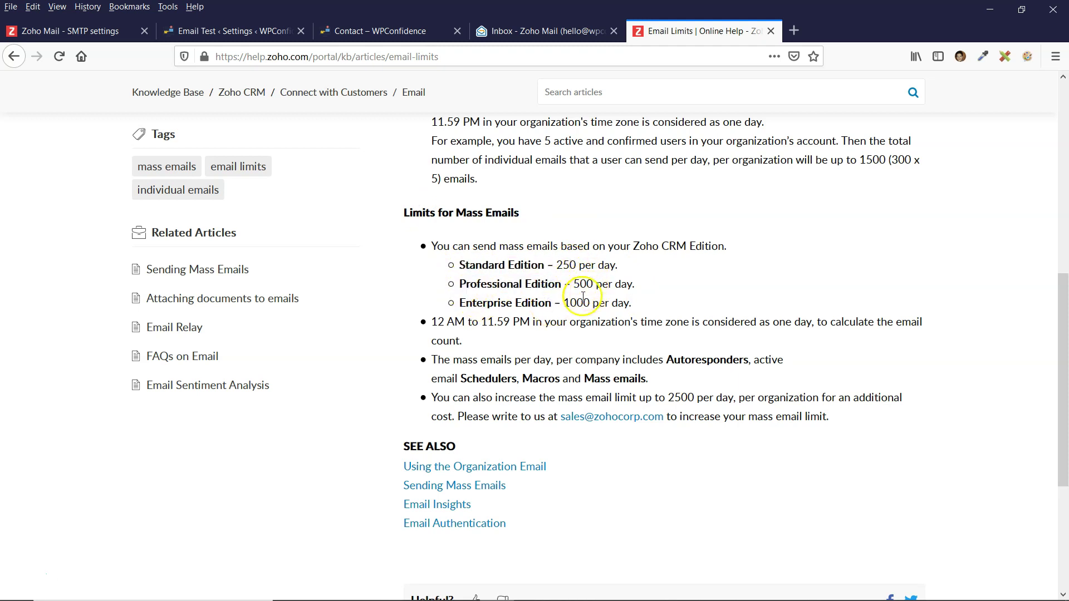
{"action": "left_click_drag", "start_coordinate": [472, 305], "coordinate": [558, 303]}
{"action": "left_click", "coordinate": [620, 293]}
{"action": "key", "text": "ctrl+Page_Up"}
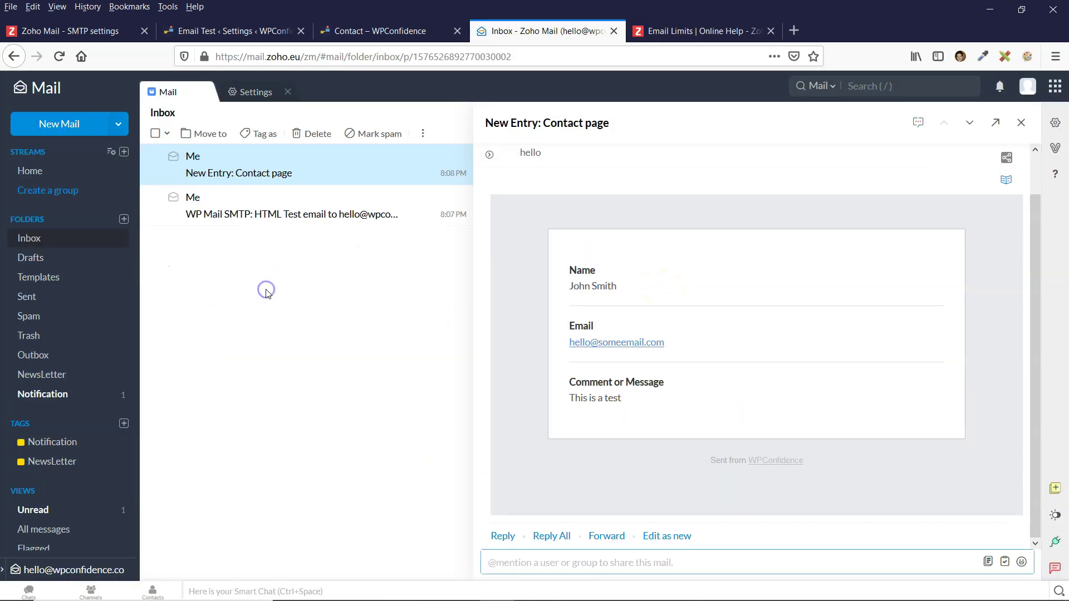